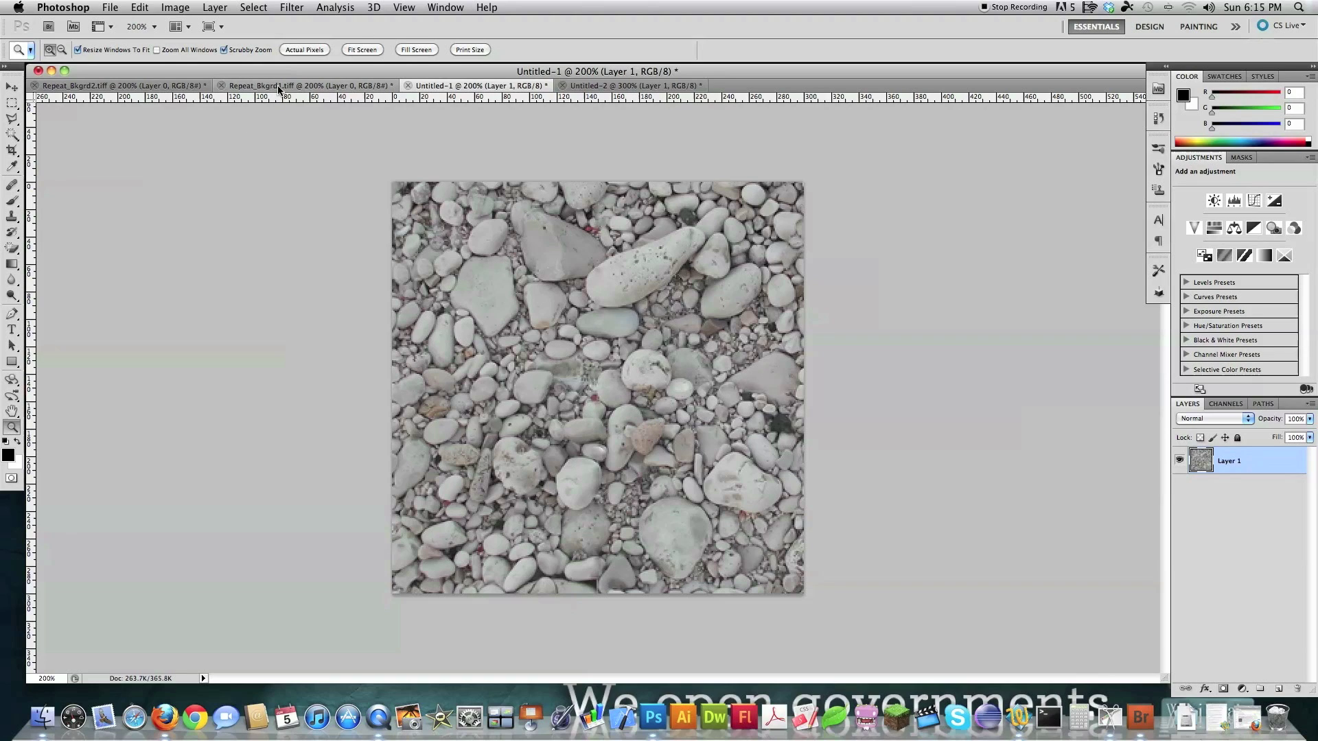
Look over the metal and marble textures, then select all of the pebble tile in Untitled-1
left_click(155, 87)
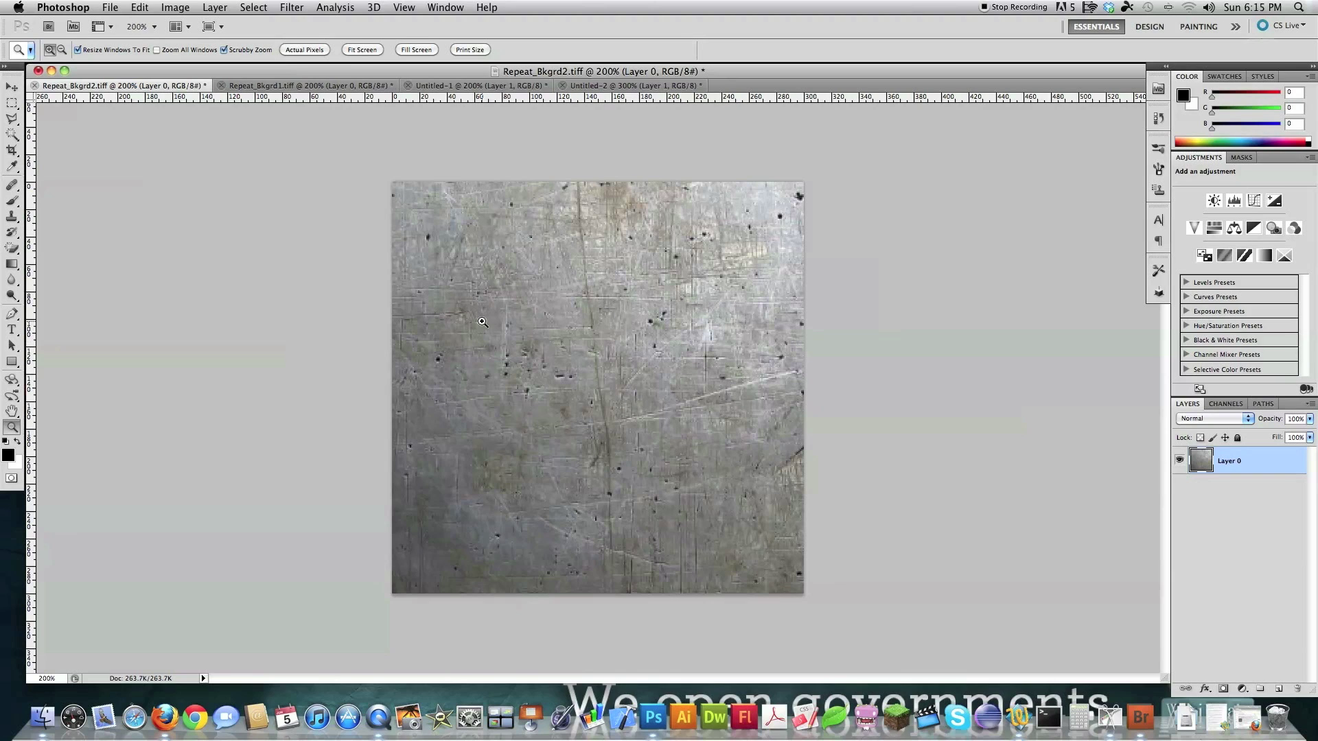
key("ctrl+Tab")
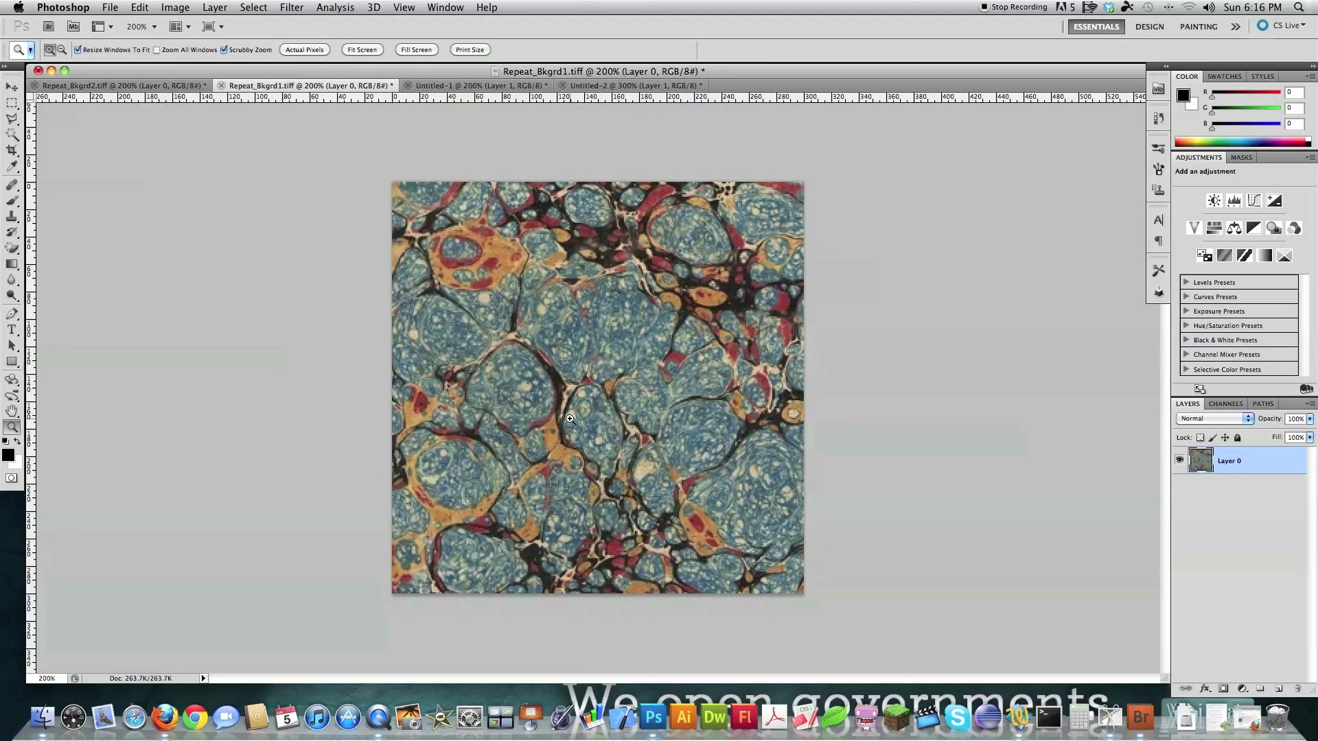
key("ctrl+Tab")
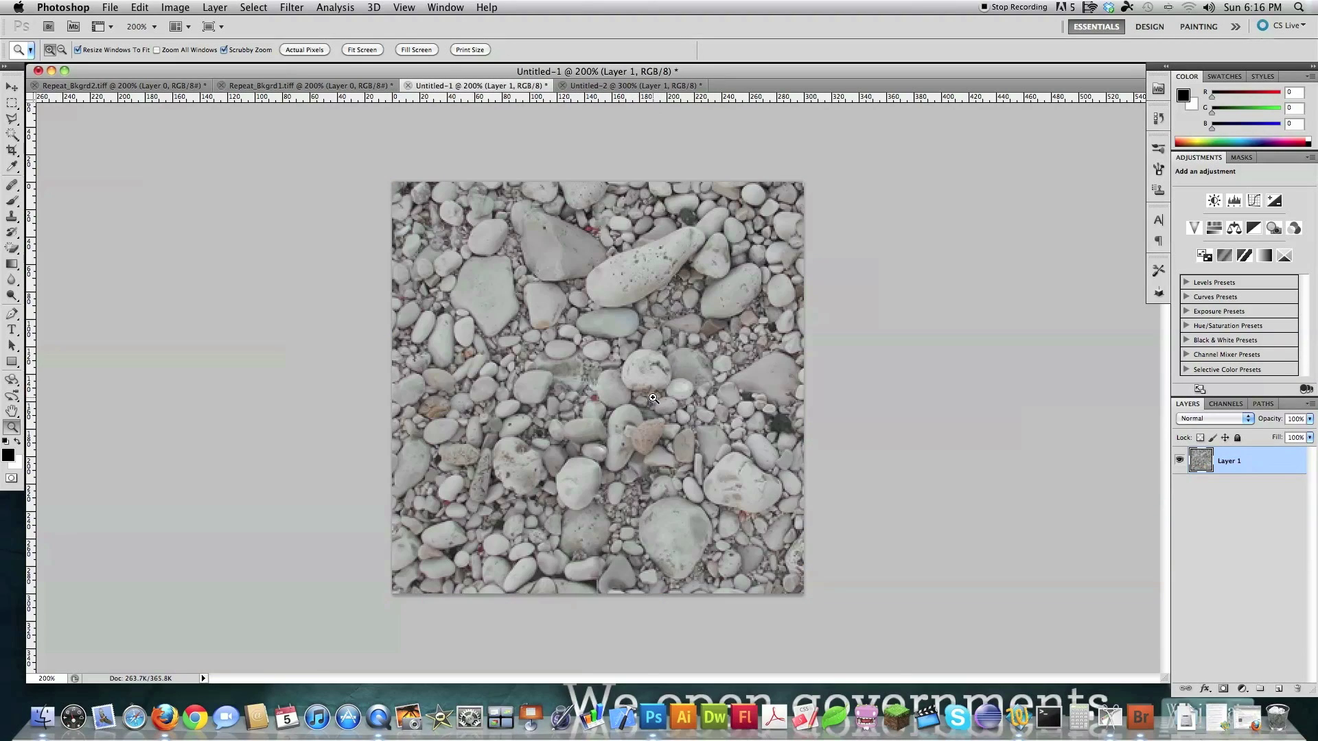
key("super+a")
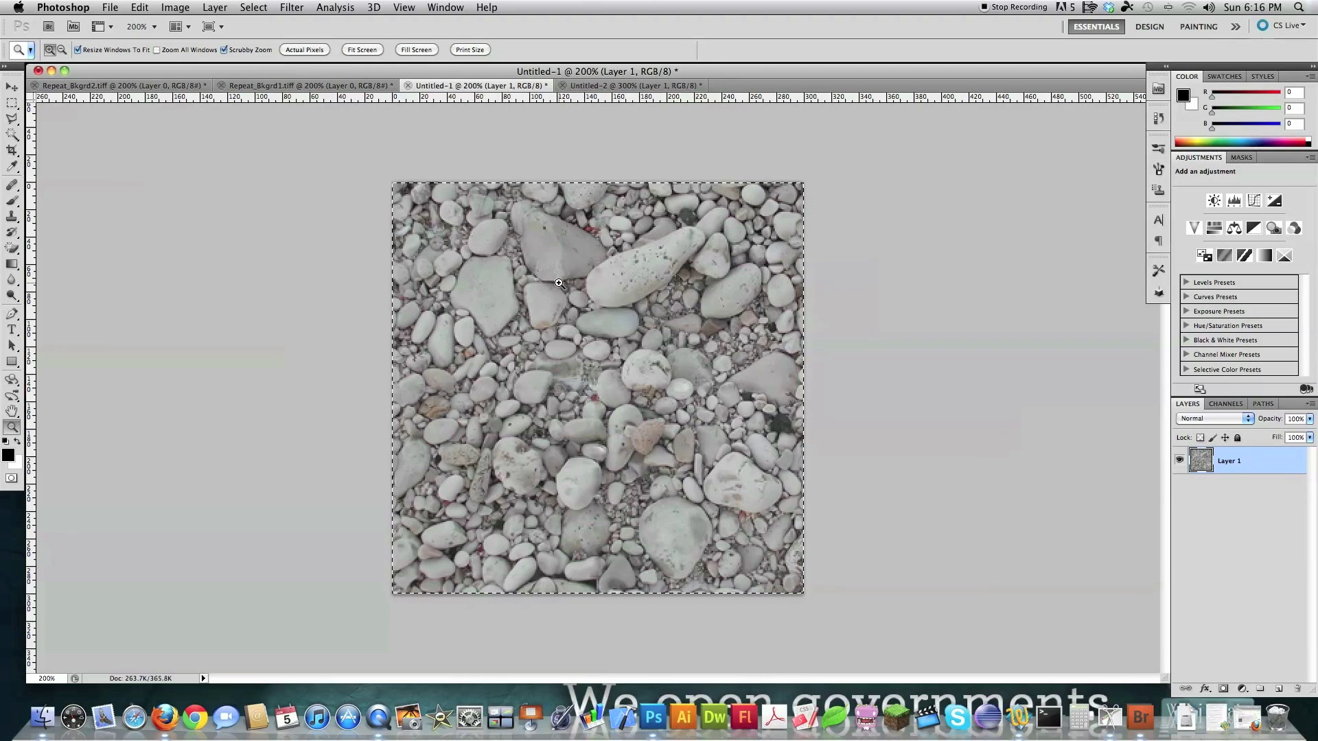
Apply Filter > Other > Offset at +150 horizontal, +150 vertical with Wrap Around to the pebble tile
left_click(293, 8)
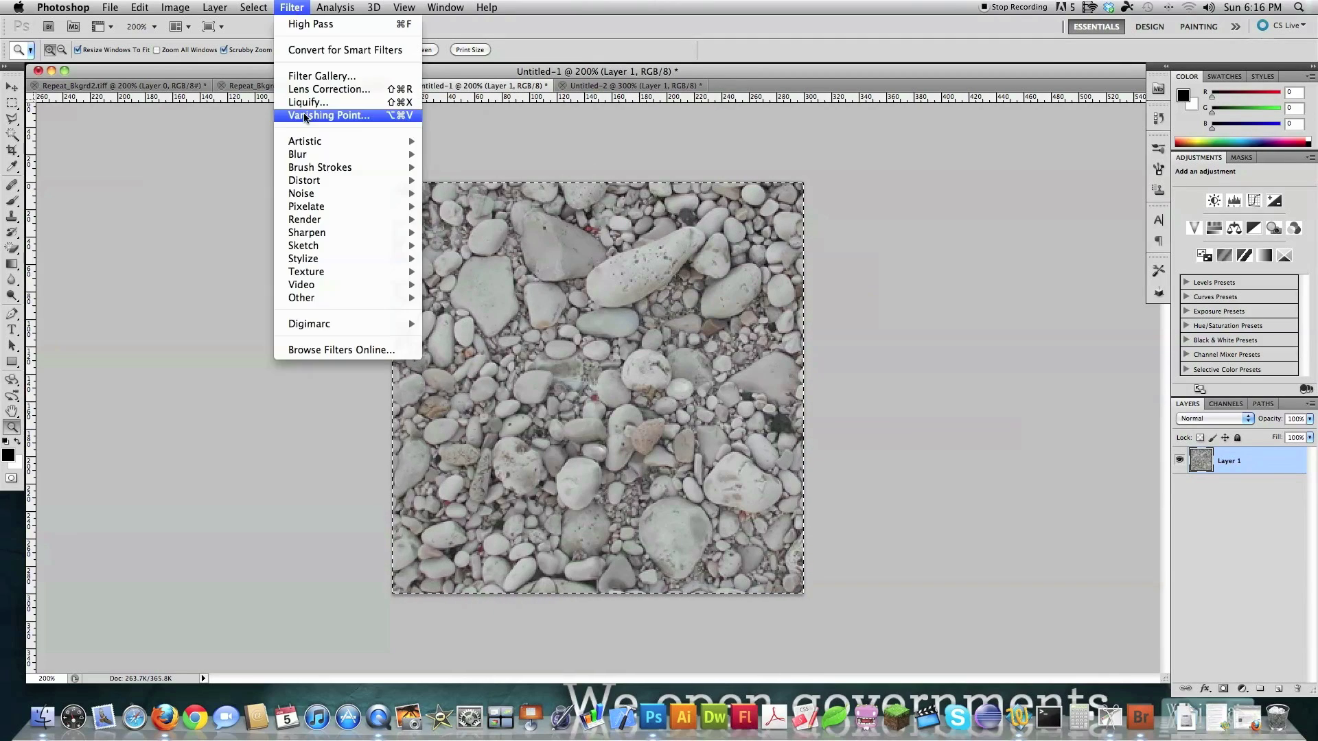
mouse_move(357, 156)
mouse_move(357, 299)
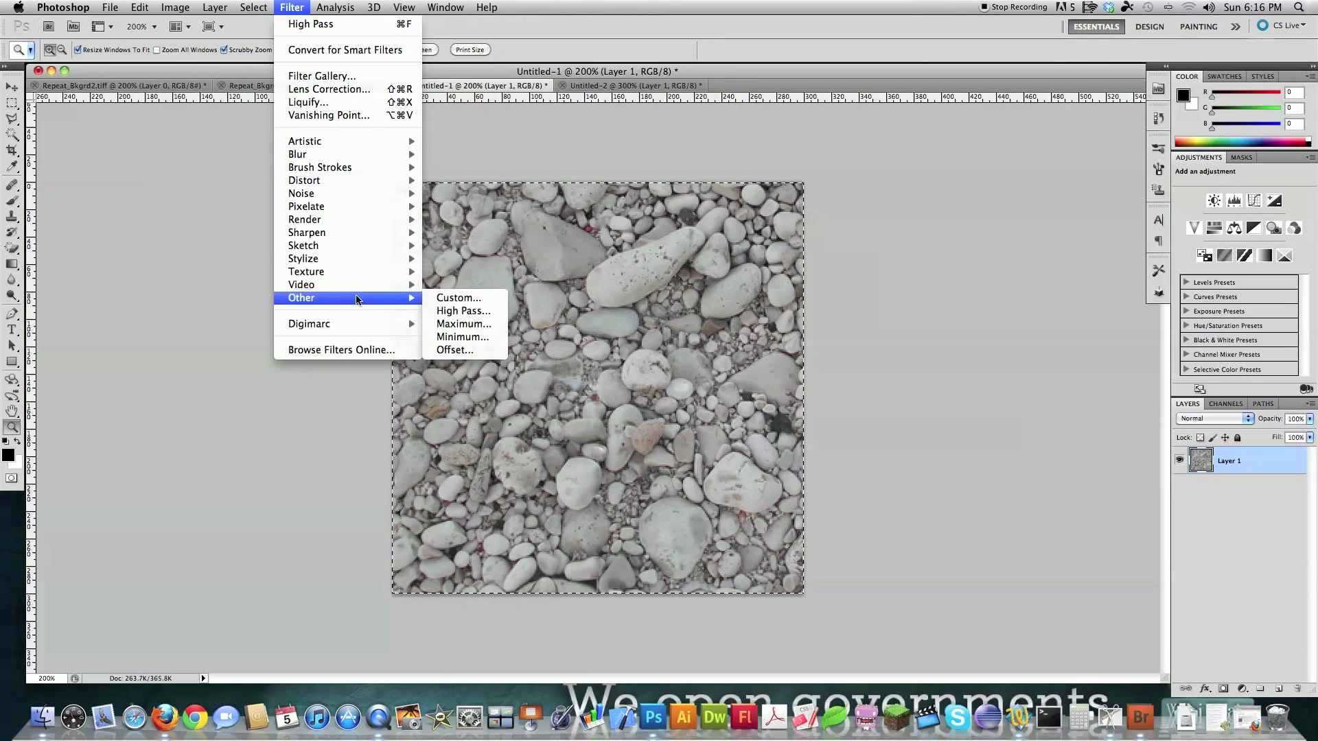
left_click(454, 350)
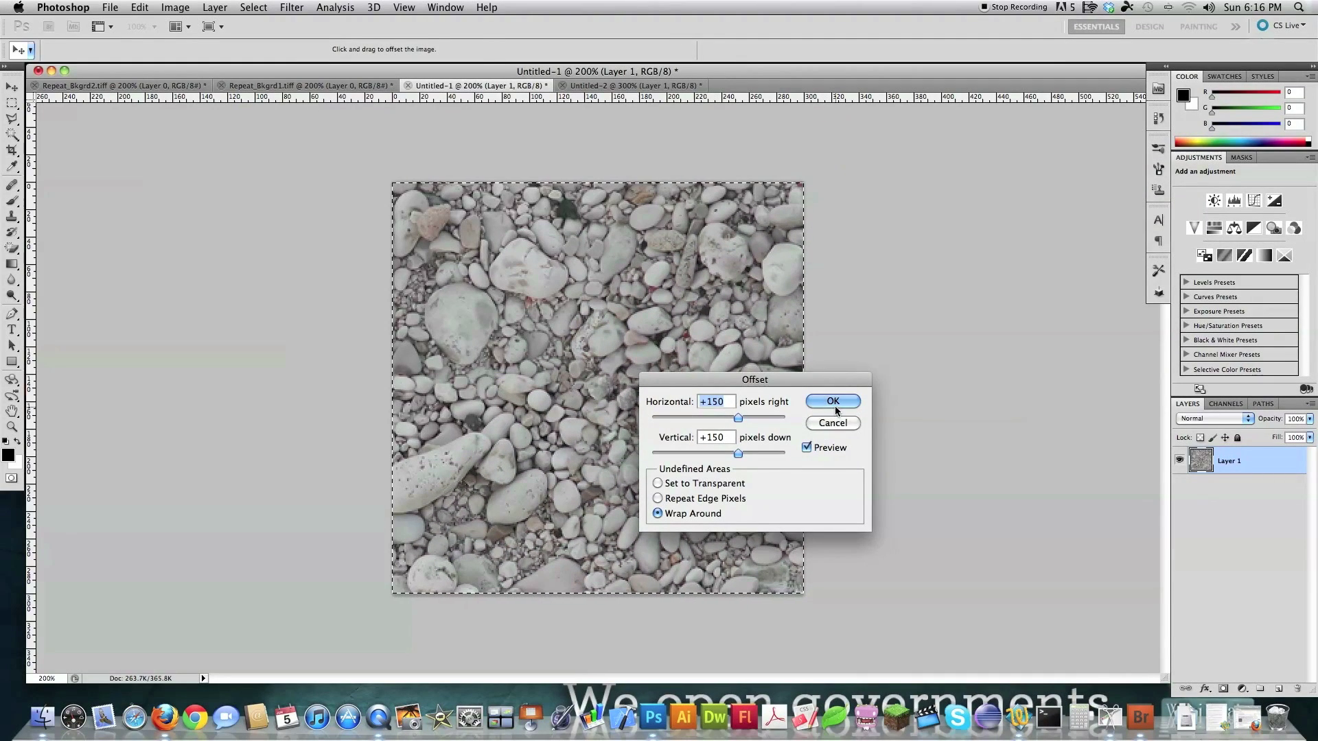
left_click(834, 406)
key("z")
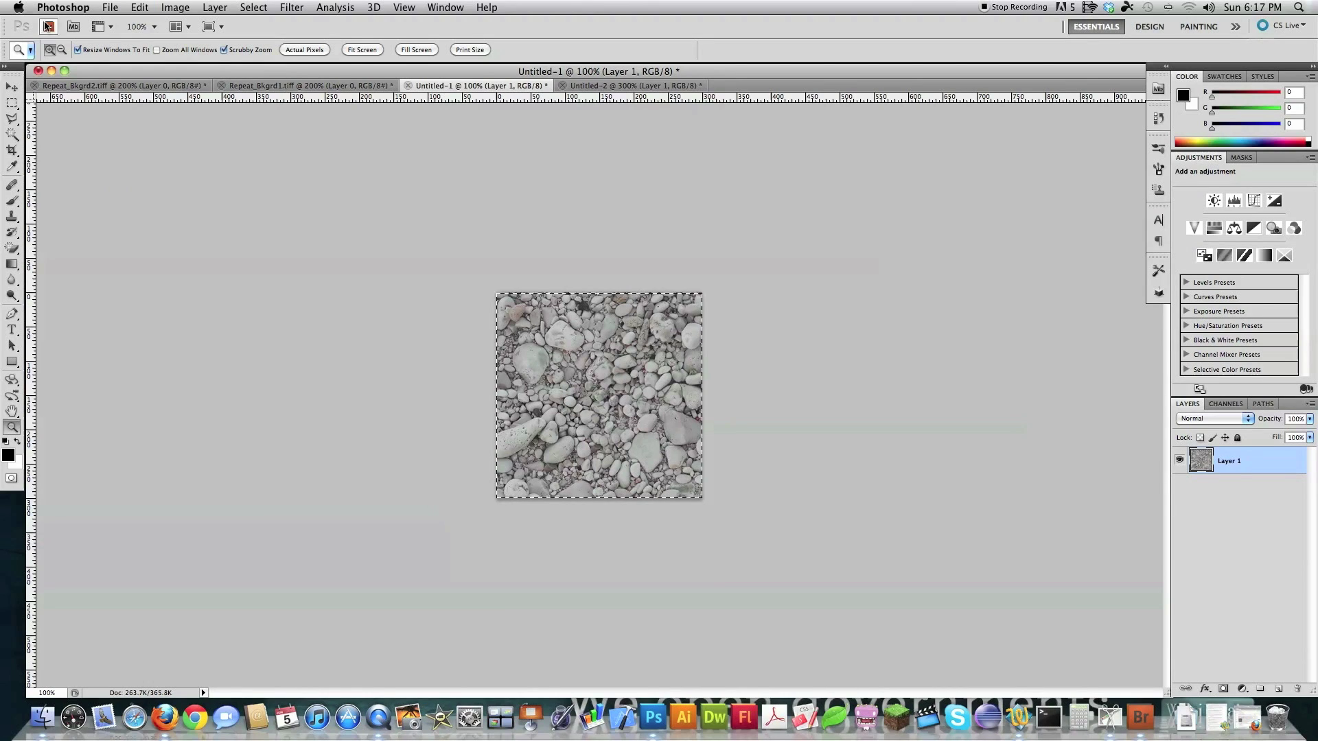
Enlarge the pebble canvas to 900×900 pixels with Canvas Size
left_click(175, 7)
mouse_move(274, 50)
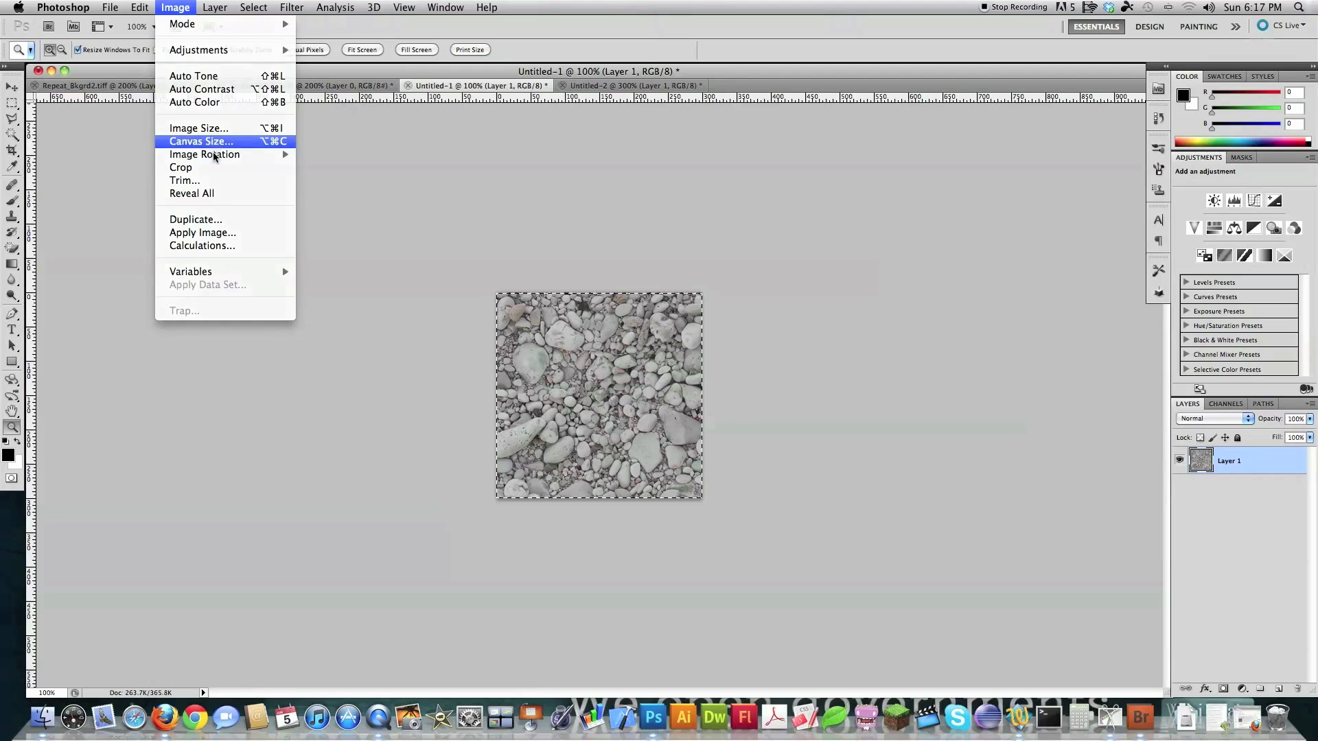
left_click(215, 145)
type("90")
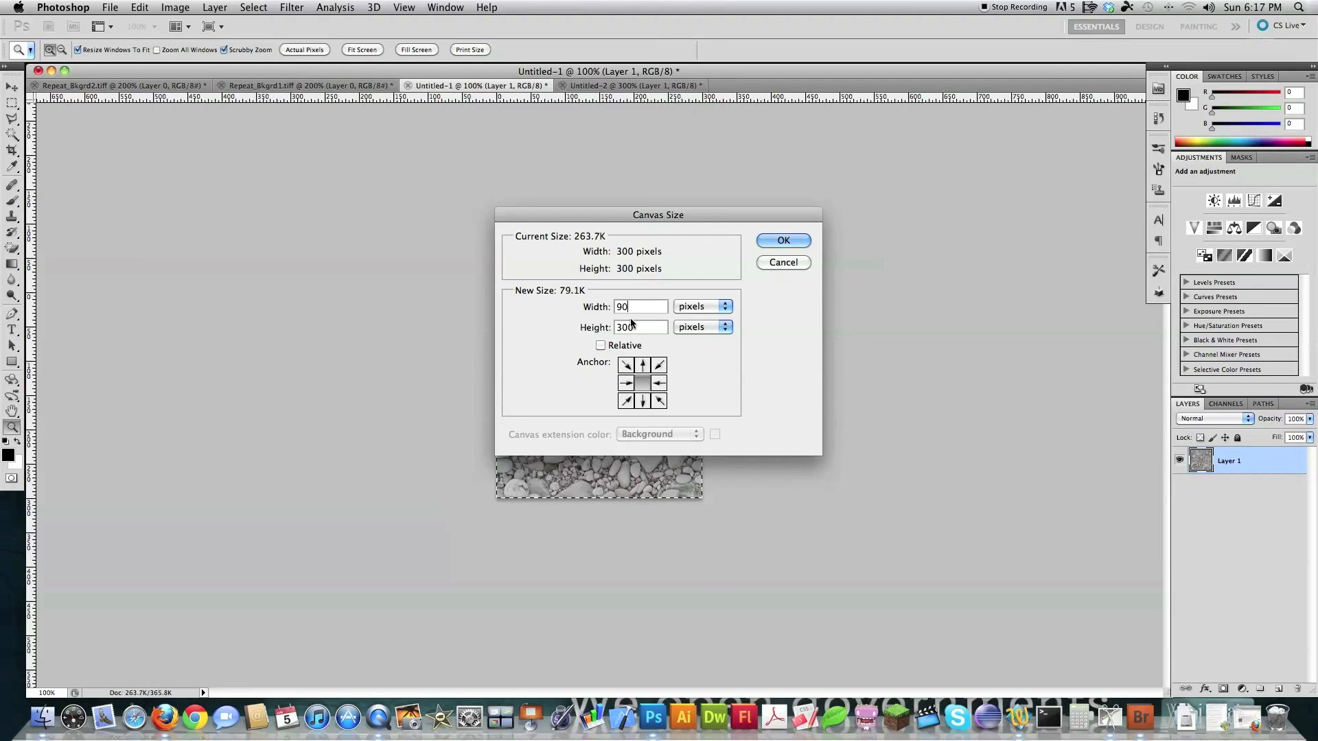
type("0")
key("Tab")
type("900")
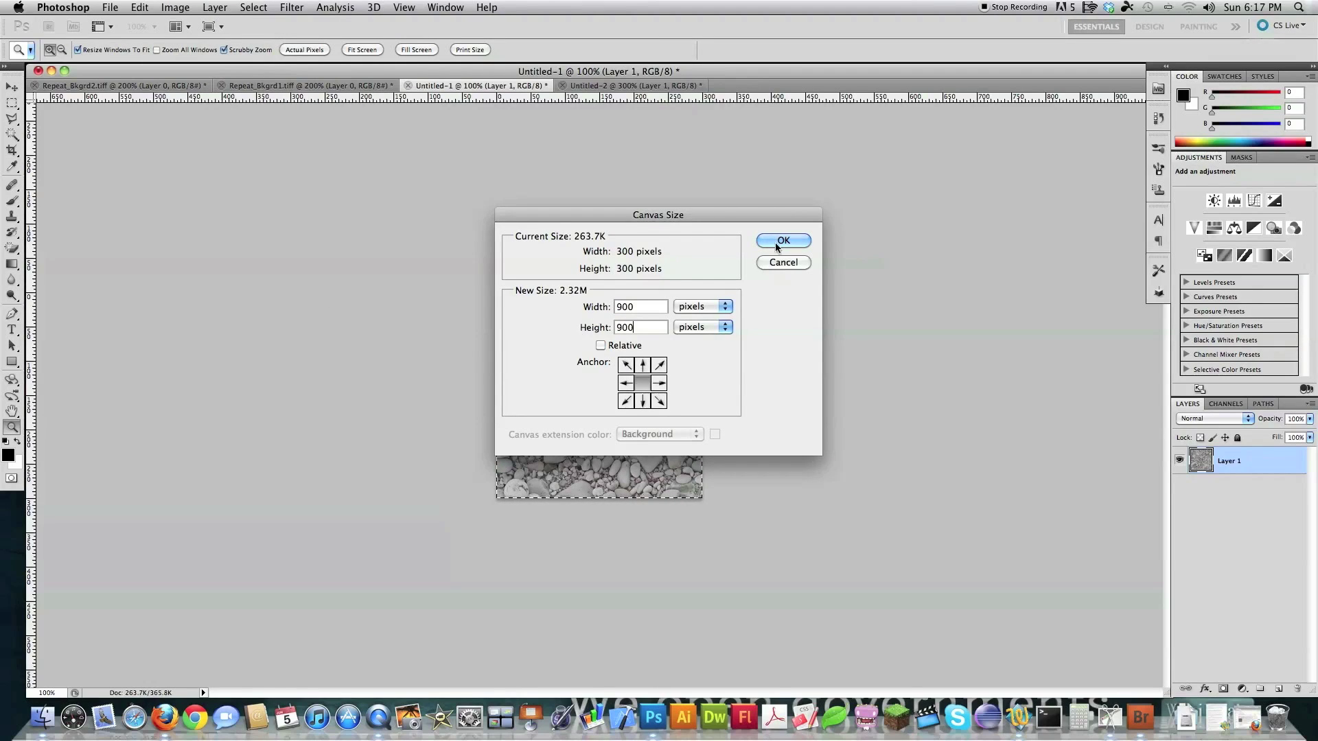
left_click(782, 241)
Paste two pebble tile copies and align them left and right of the original, closing the seams
key("super+v")
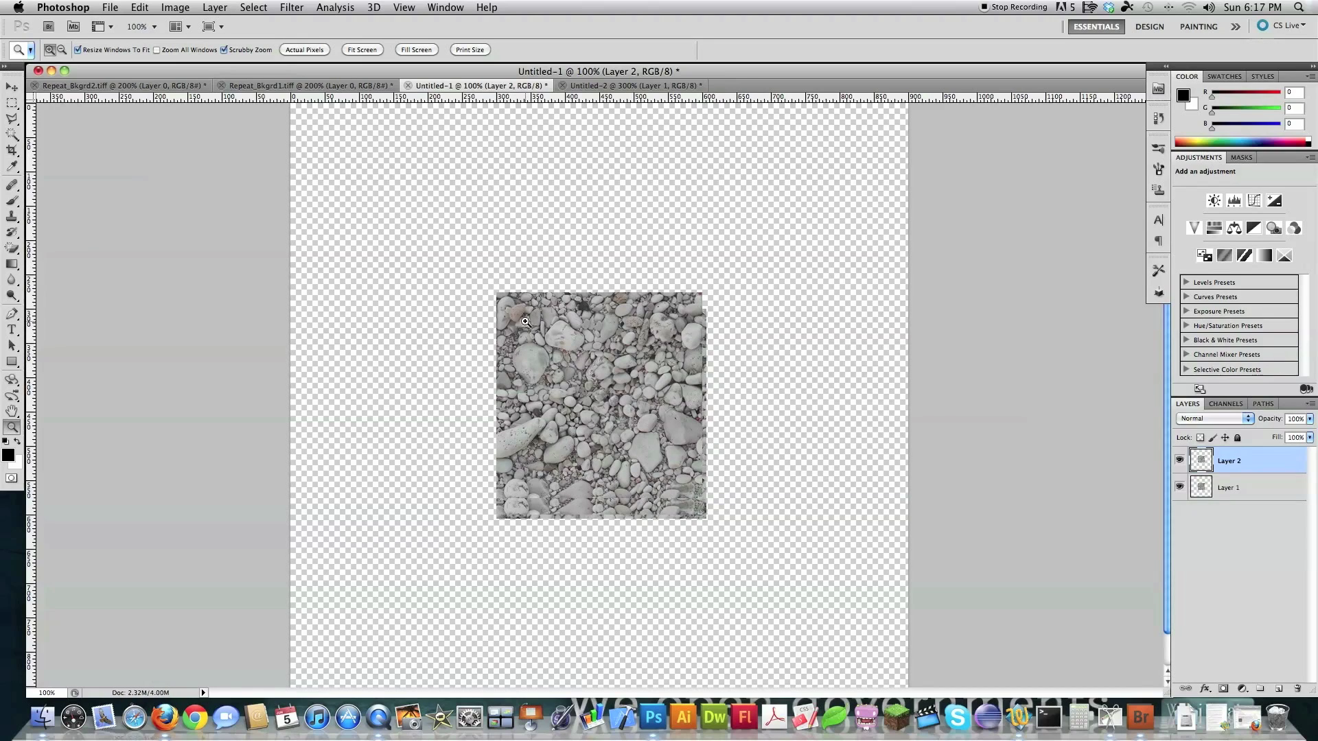
key("v")
left_click_drag(625, 385, 418, 401)
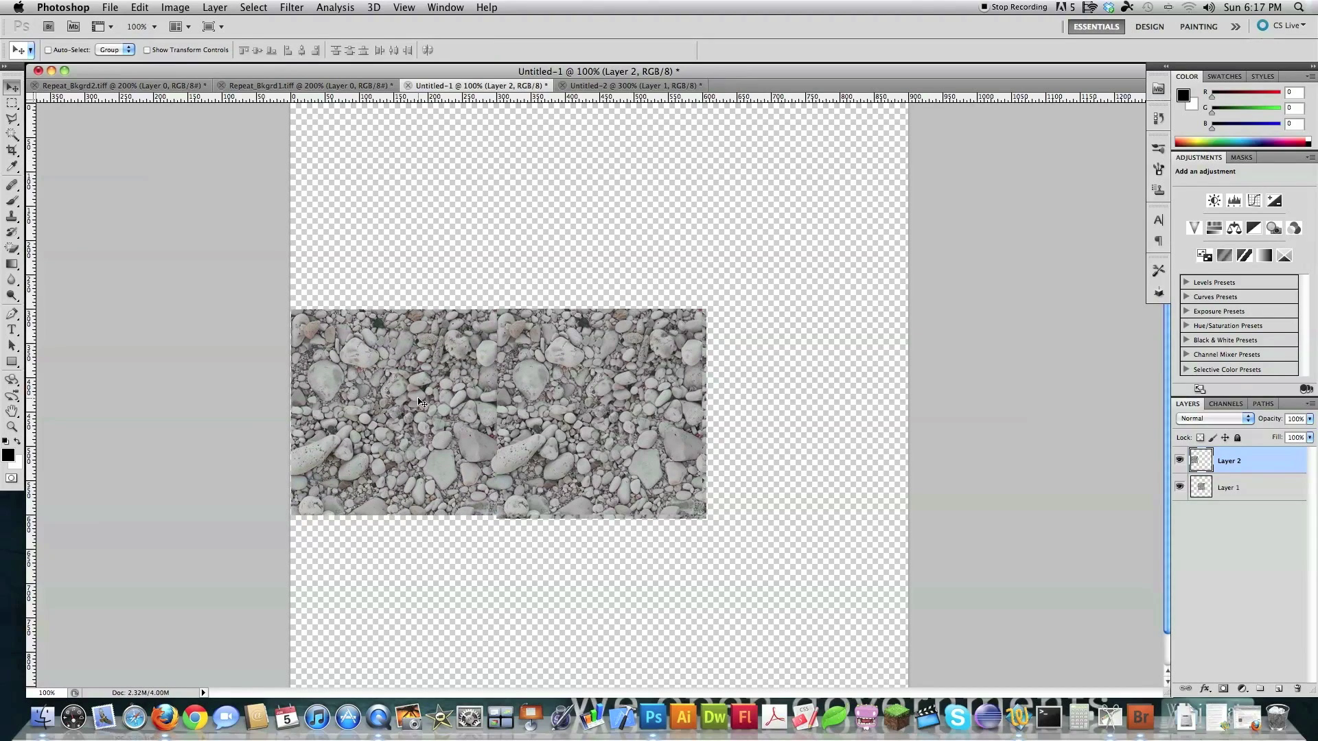
key("Left")
key("Left")
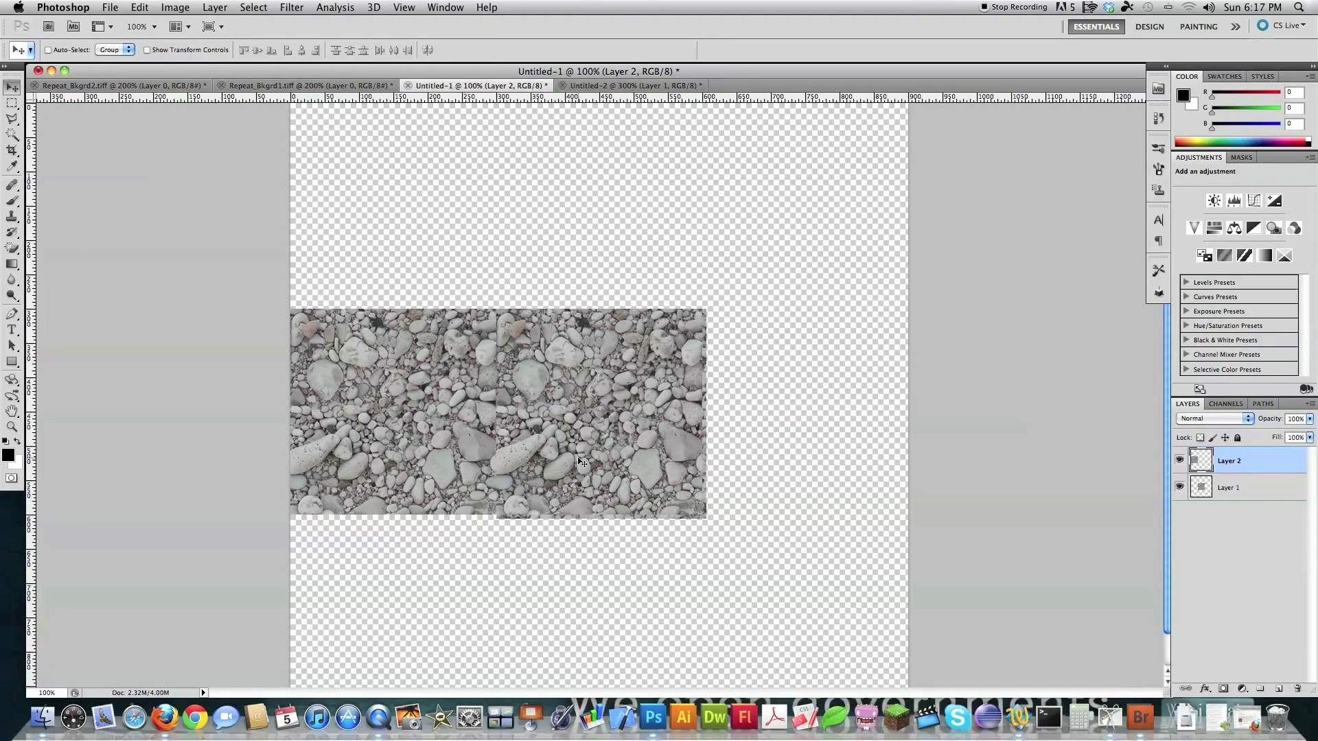
key("super+v")
left_click_drag(595, 347, 805, 360)
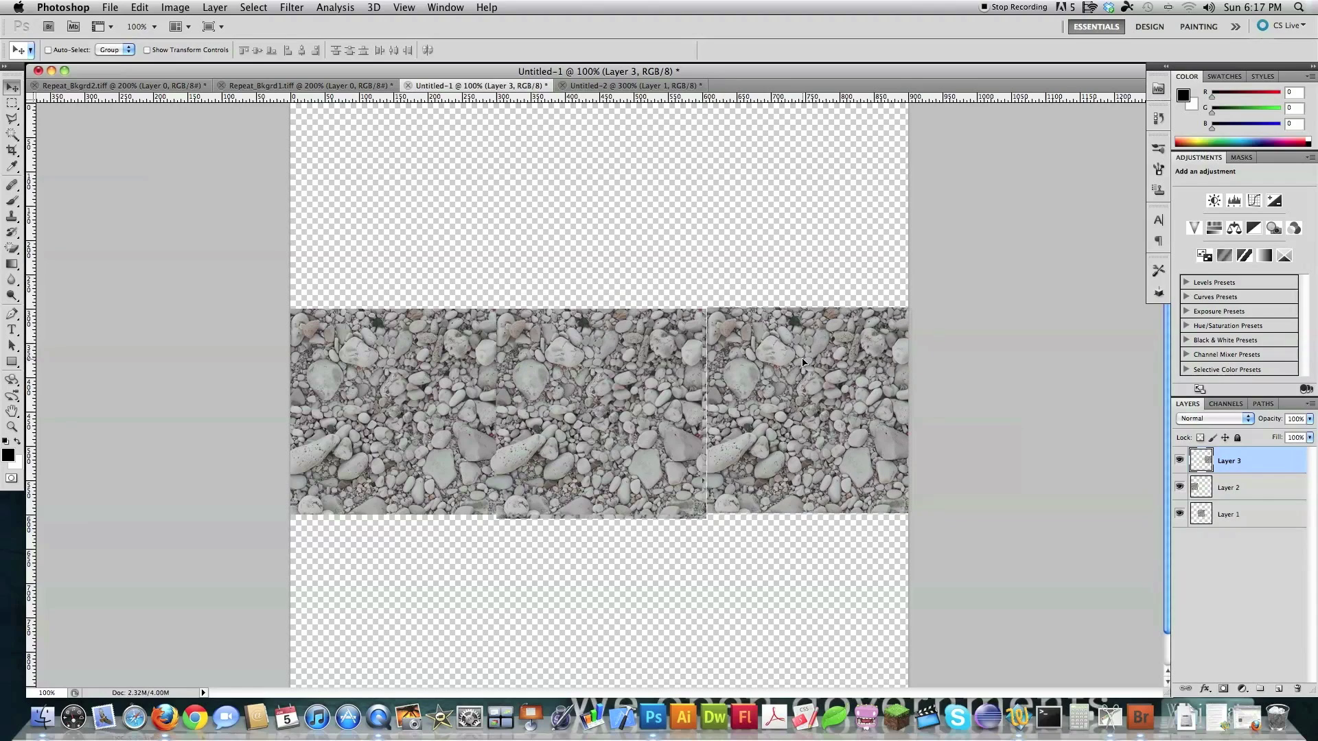
key("Down")
key("Down")
key("Down")
key("Left")
key("Left")
key("Left")
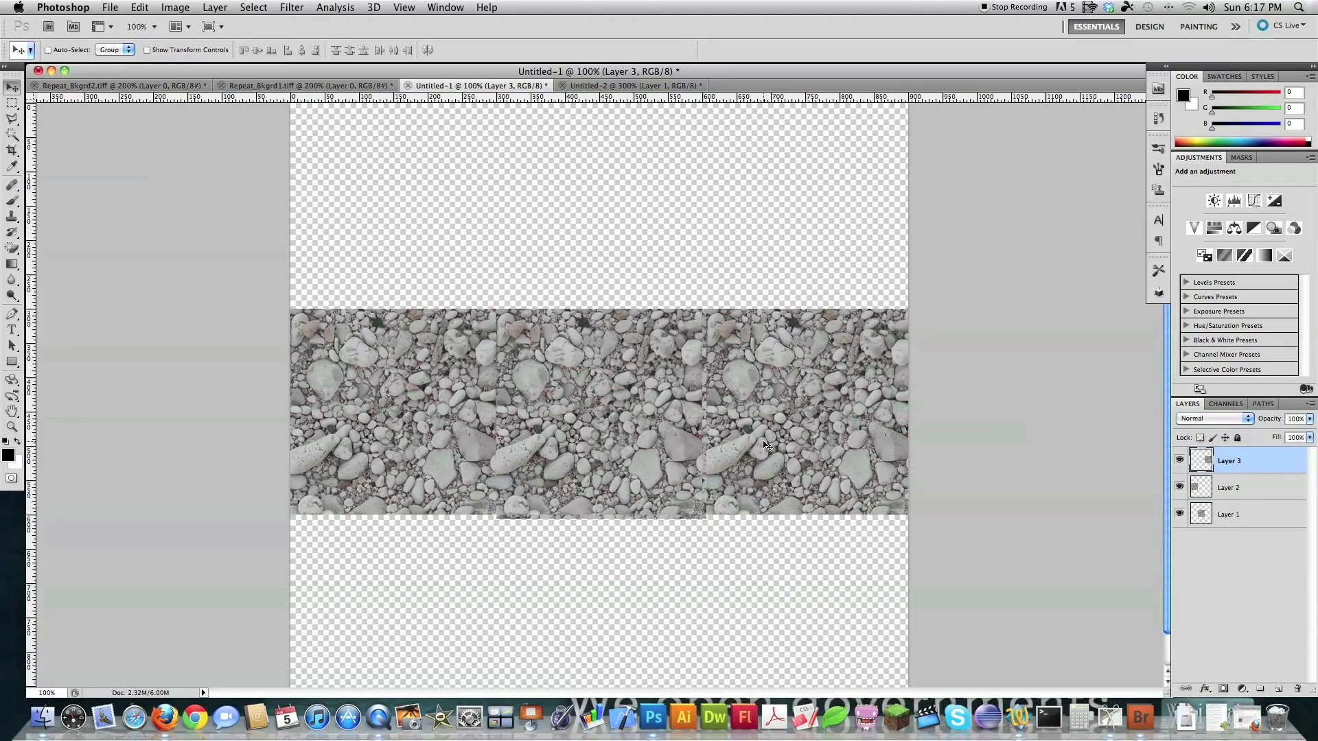
Paste two more pebble copies, placing one below the middle tile and one toward the bottom right
key("super+v")
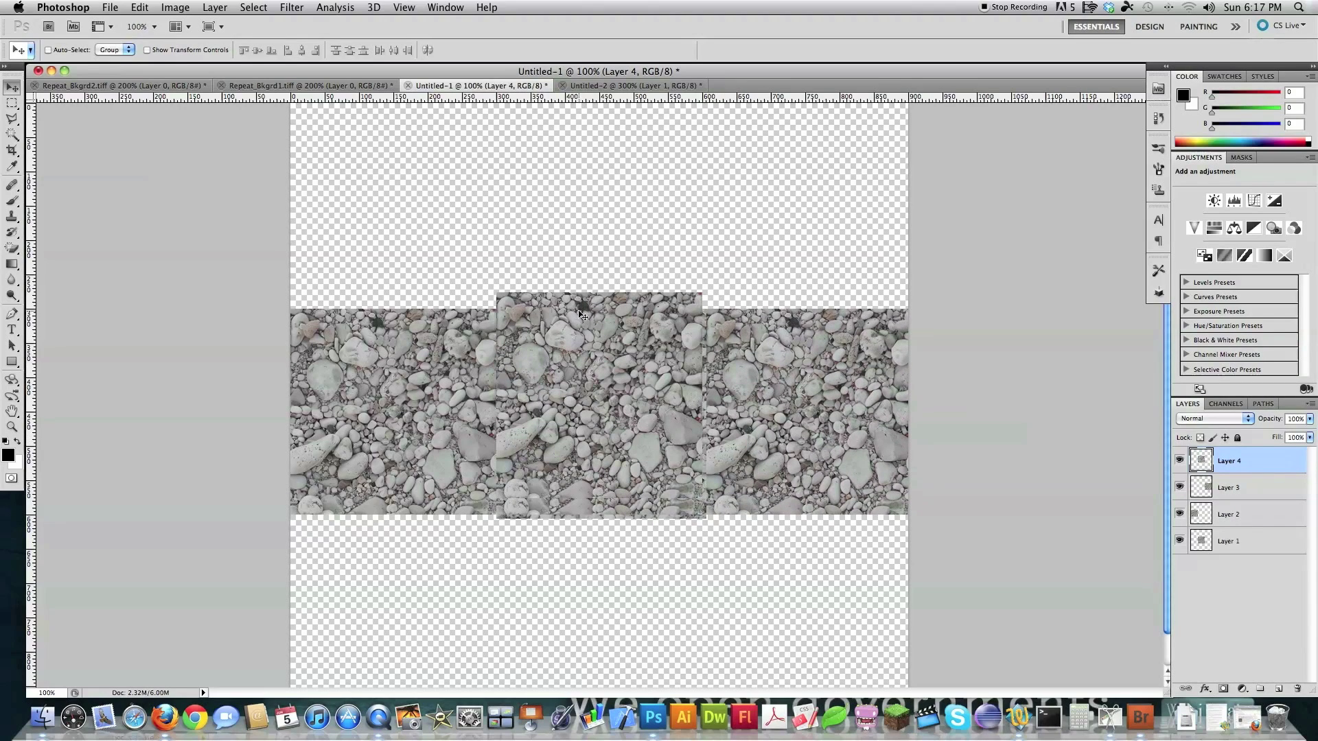
left_click_drag(582, 320, 588, 541)
key("Left")
key("Left")
key("Left")
key("Left")
key("Left")
key("Left")
key("Left")
key("Up")
key("Up")
key("Up")
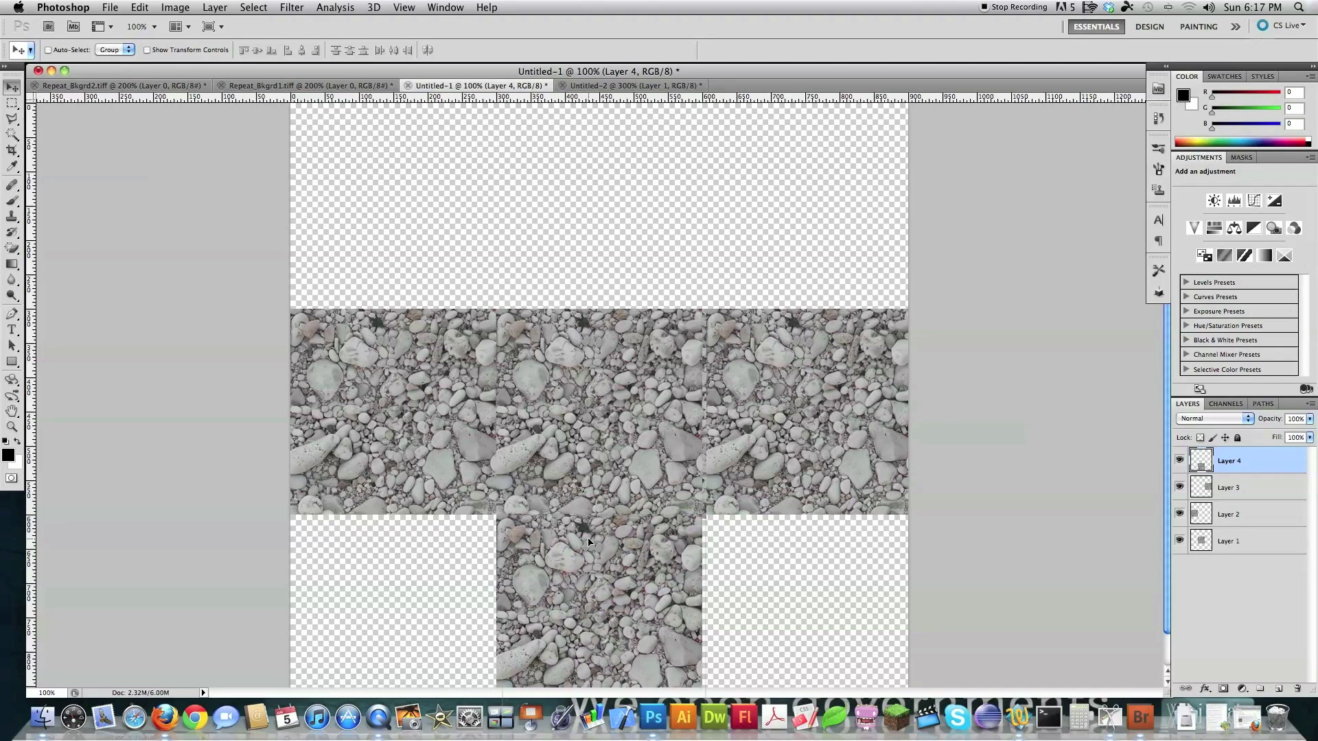
key("ctrl+v")
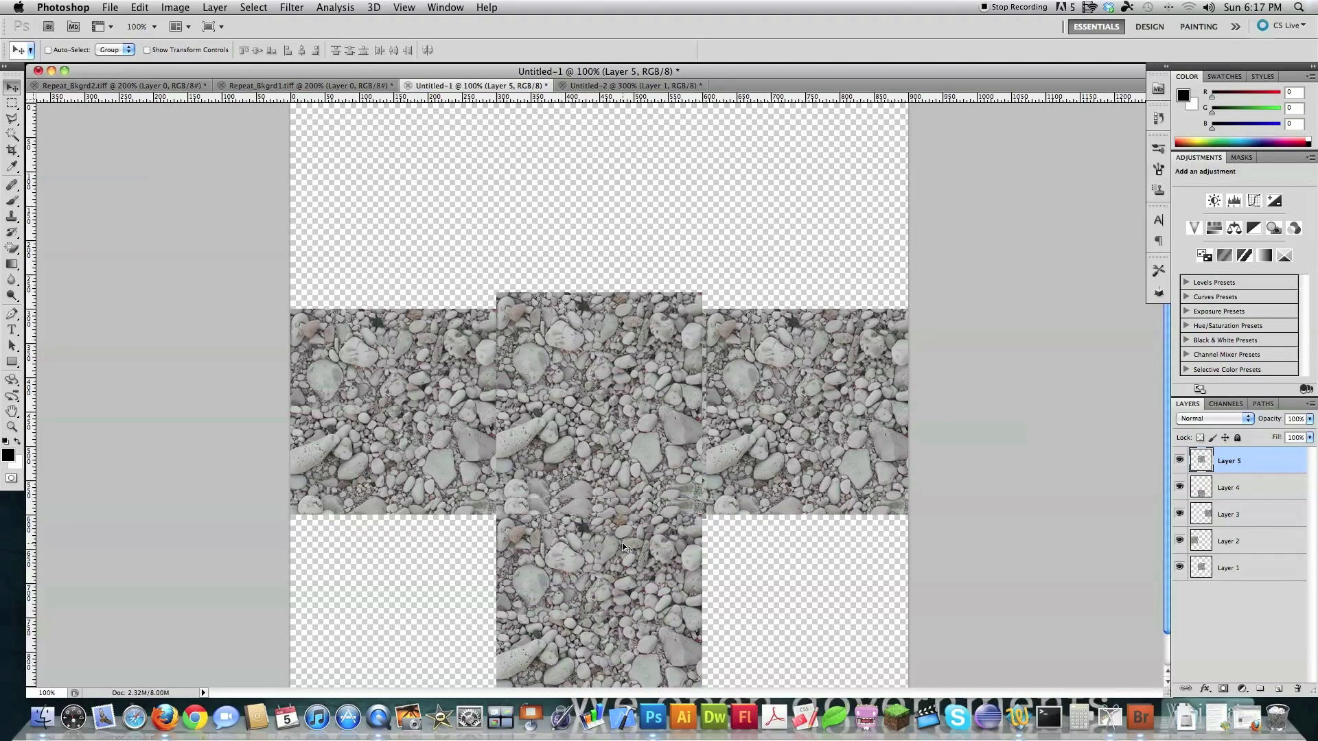
left_click_drag(620, 391, 676, 458)
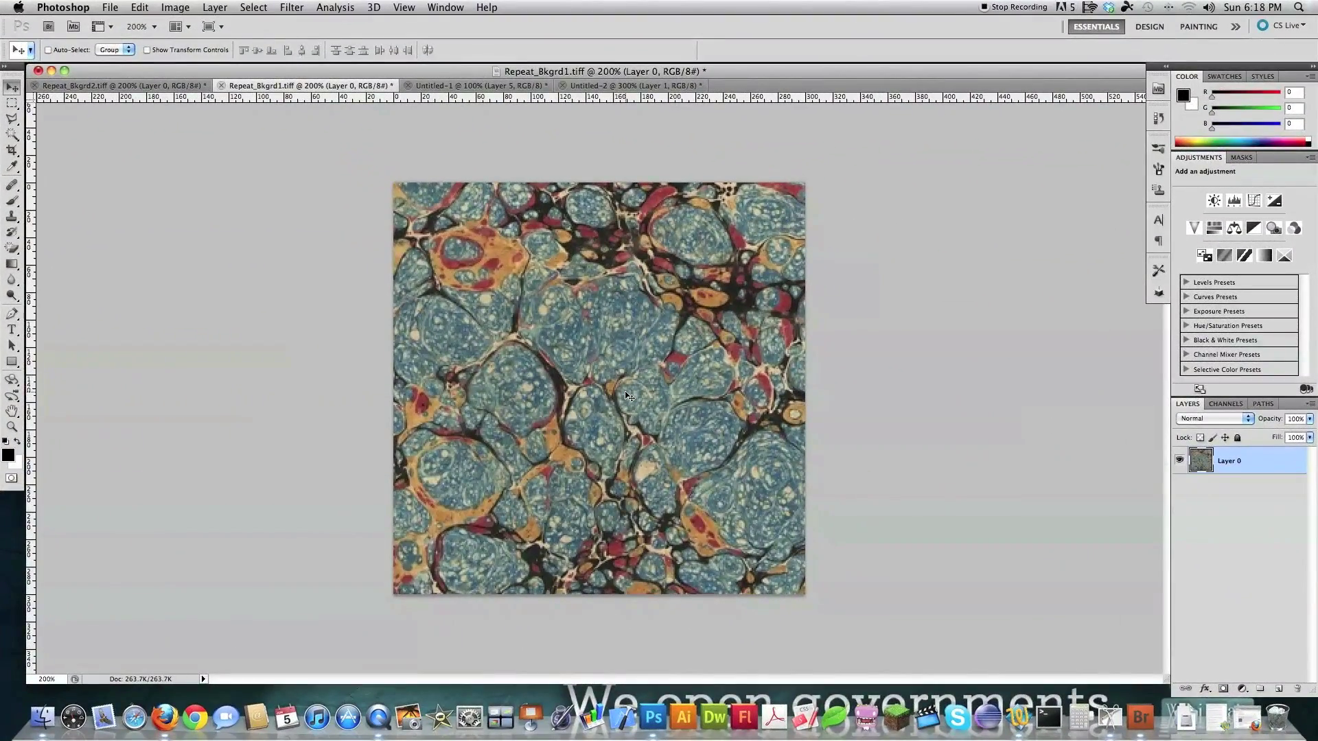
Select all of the marble texture and offset it +150/+150 with Wrap Around
key("super+a")
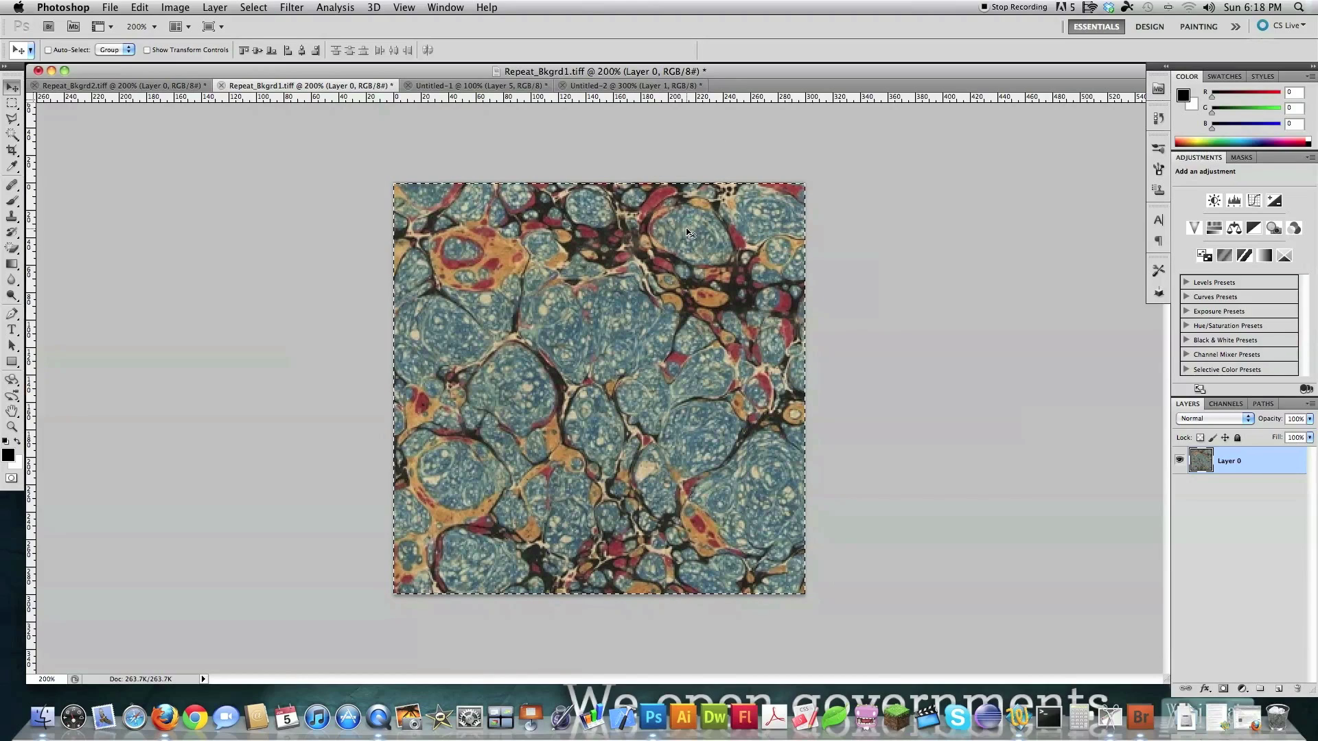
left_click(332, 8)
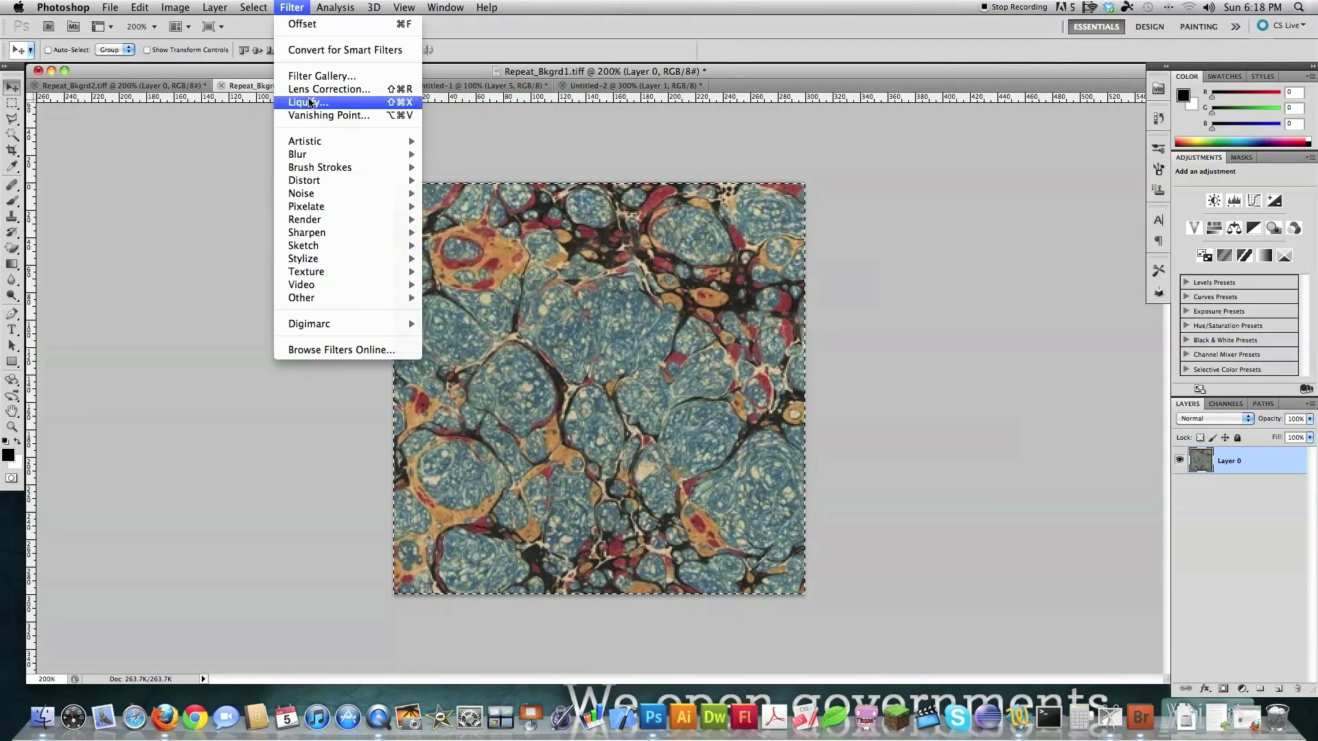
mouse_move(377, 298)
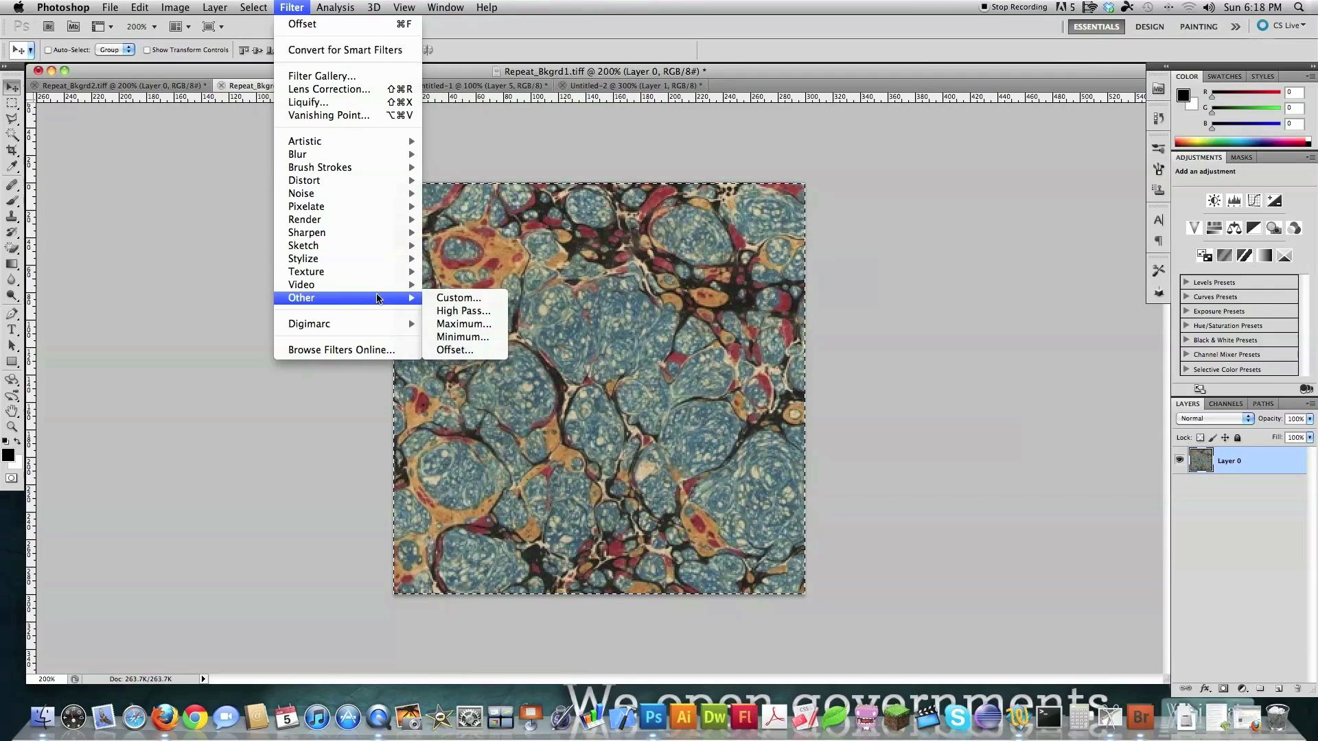
left_click(455, 350)
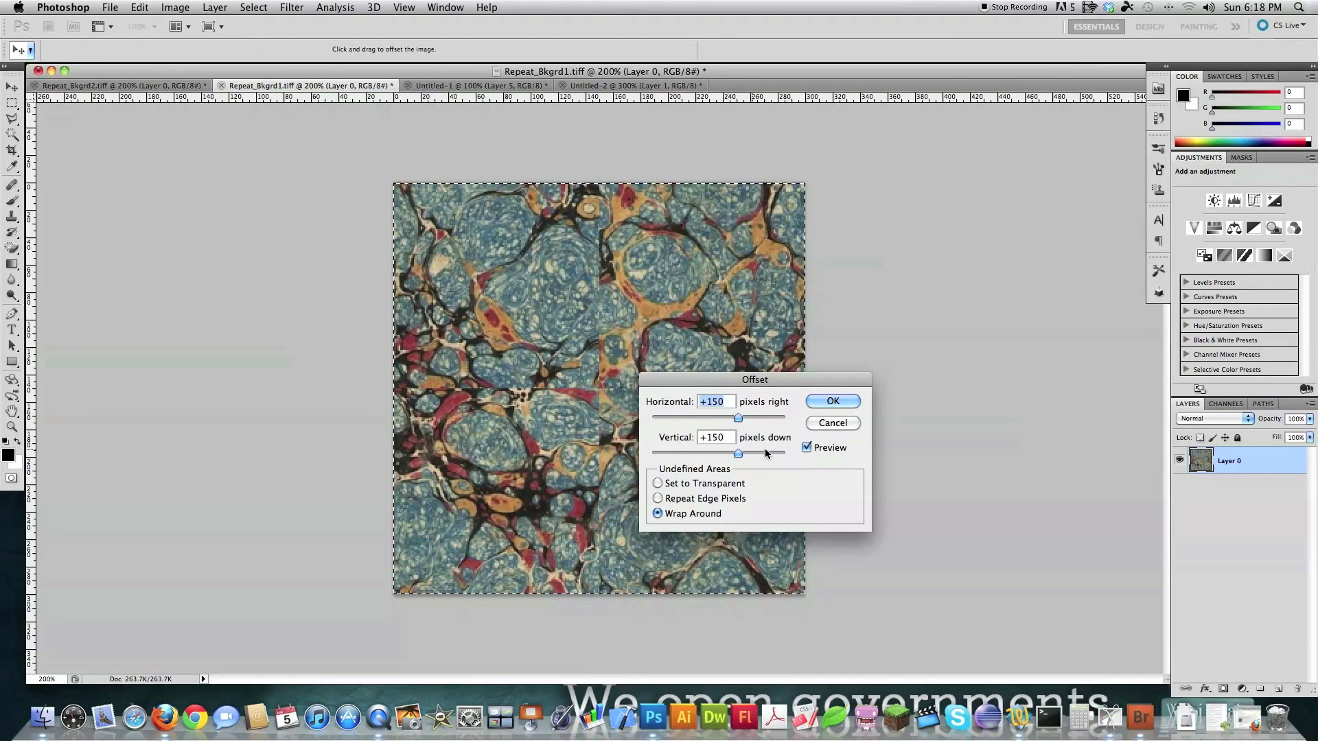
left_click(832, 403)
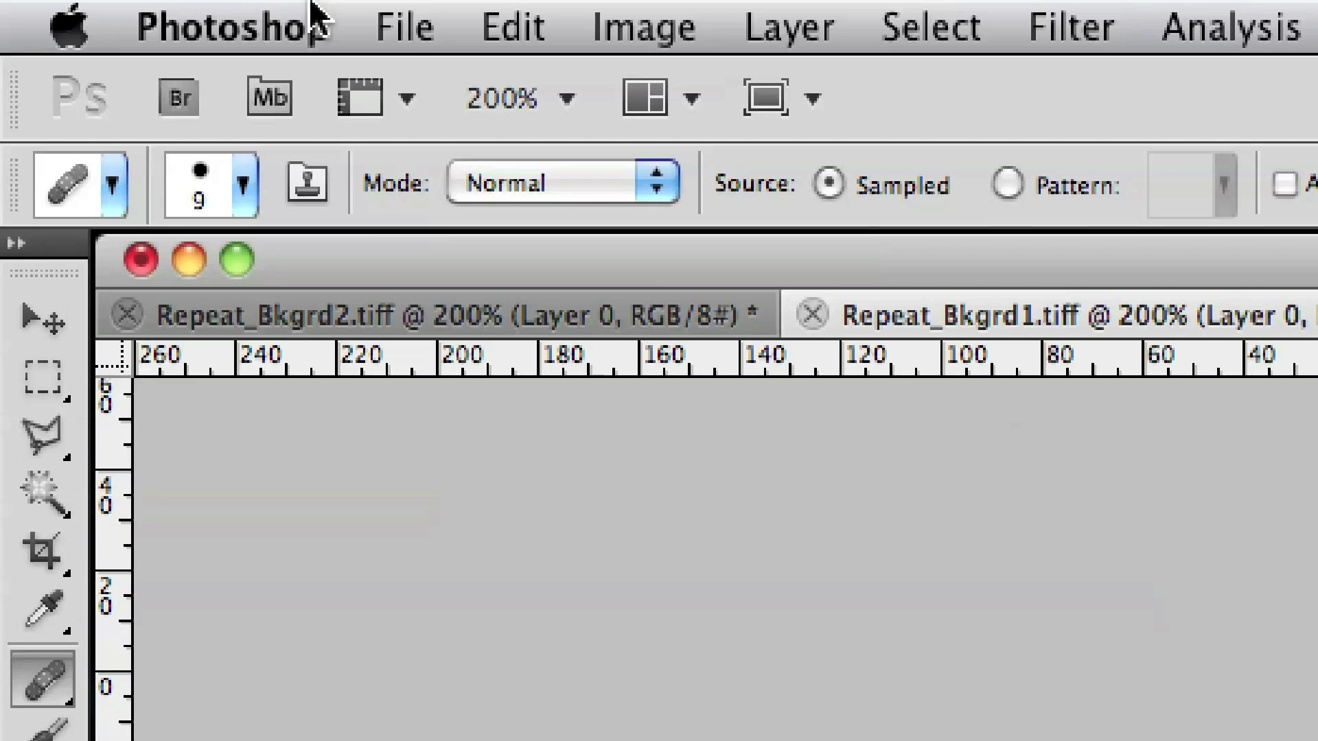
left_click(243, 185)
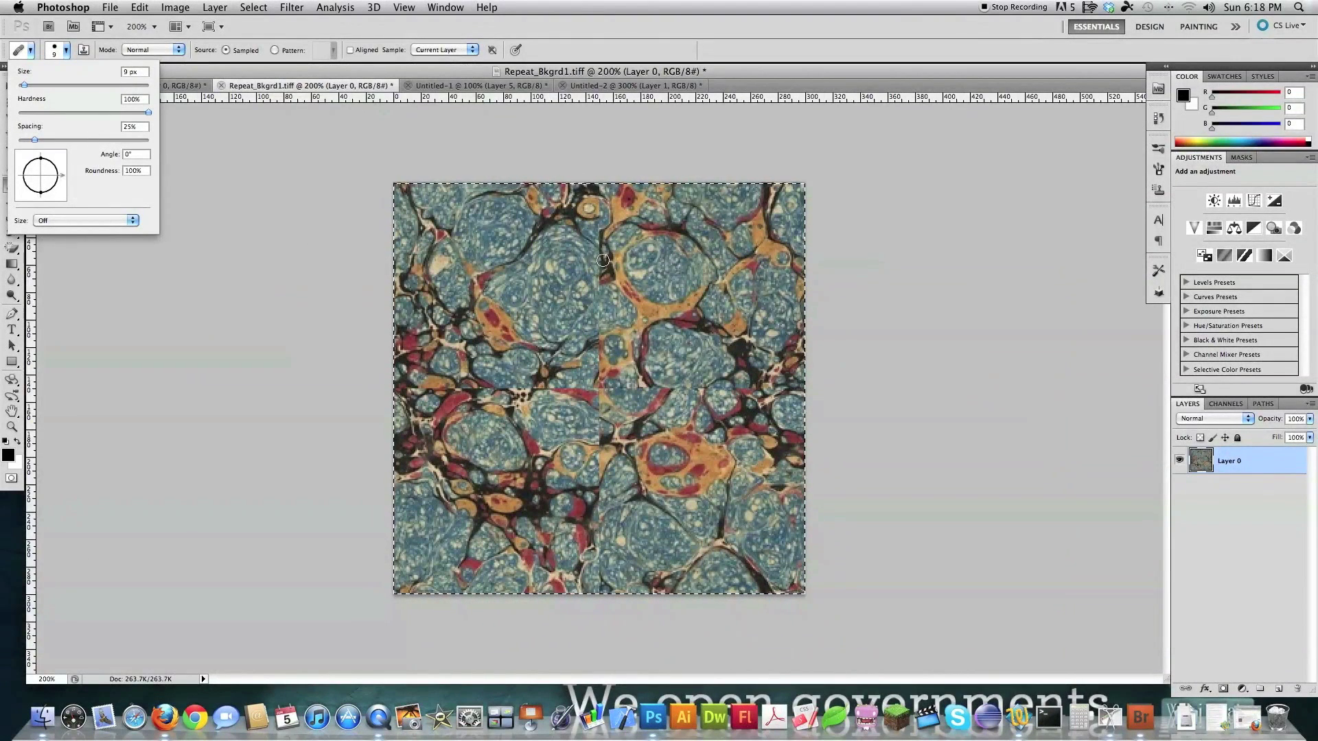
Zoom the marble tile to 300% and heal a spot on the seam with the Healing Brush
left_click(12, 426)
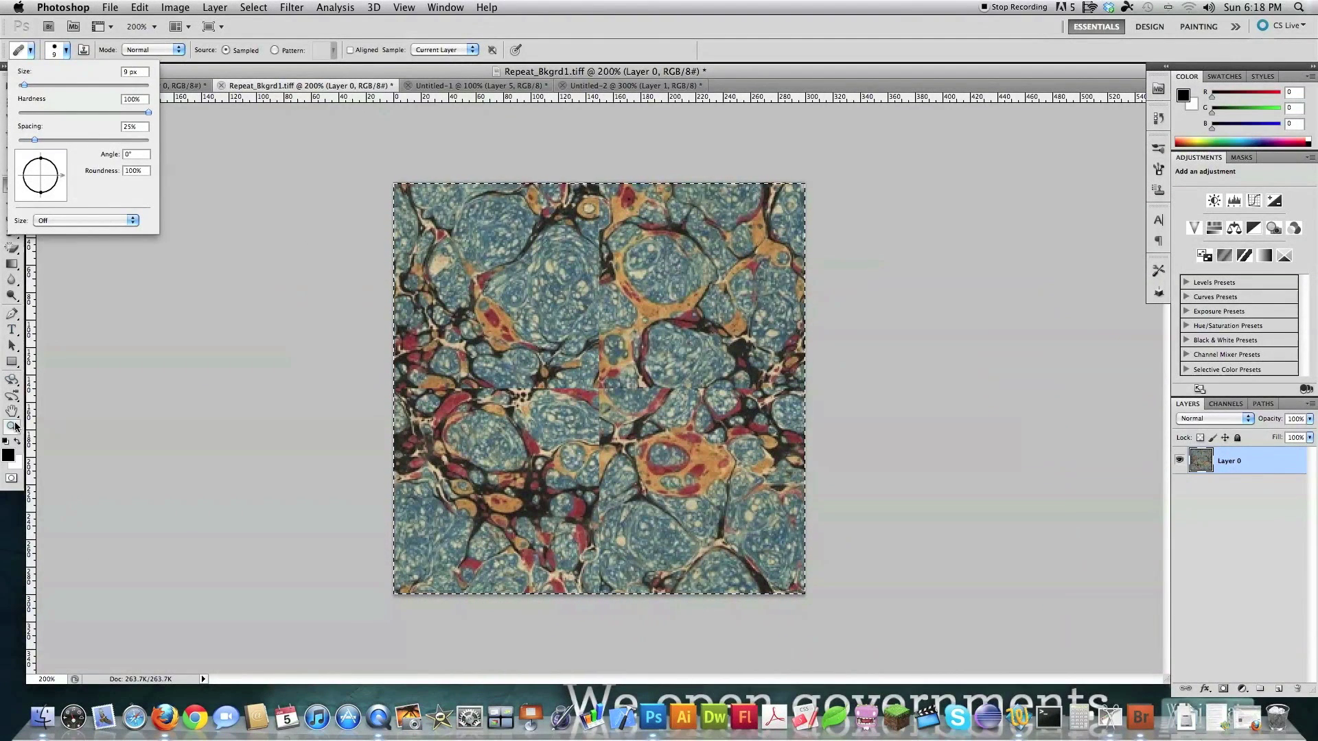
left_click(565, 227)
key("j")
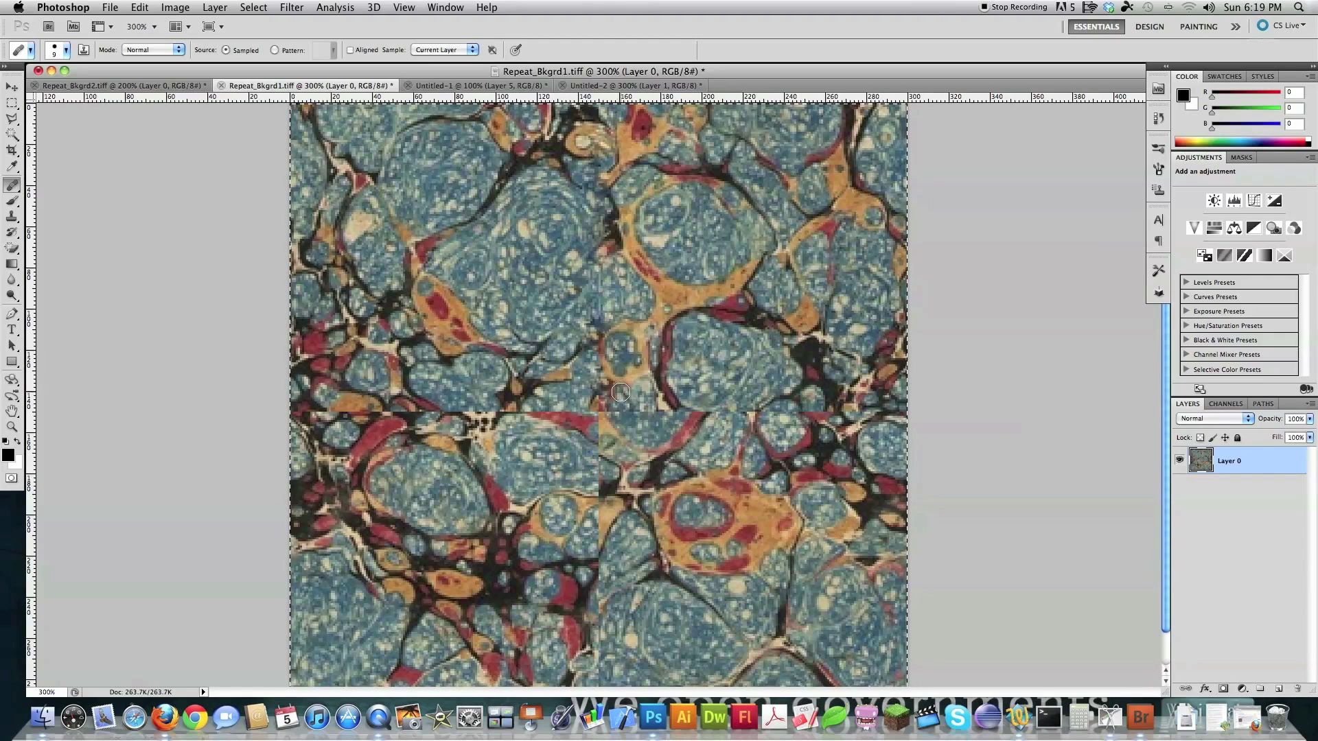
left_click(620, 392)
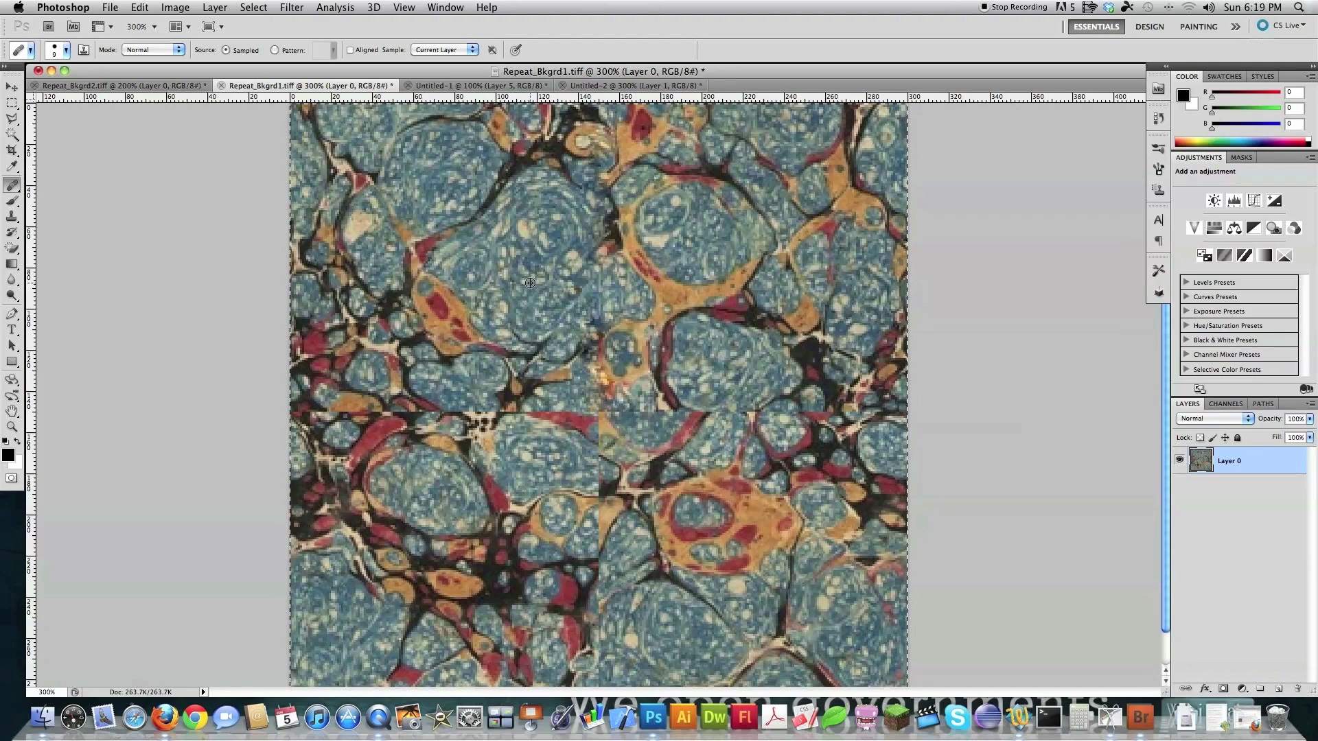
Set the Healing Brush to 4 px and paint along the marble's horizontal seam
left_click(66, 49)
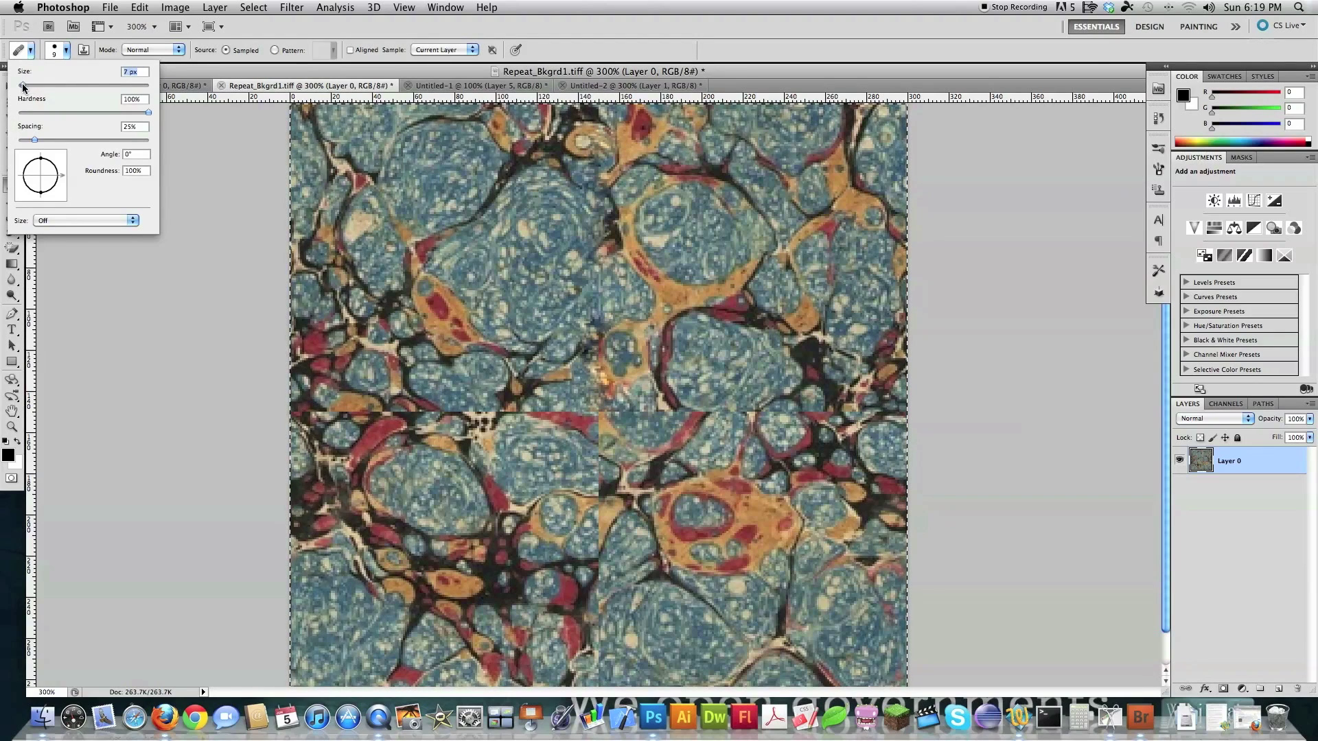
left_click_drag(22, 85, 21, 86)
left_click(480, 414)
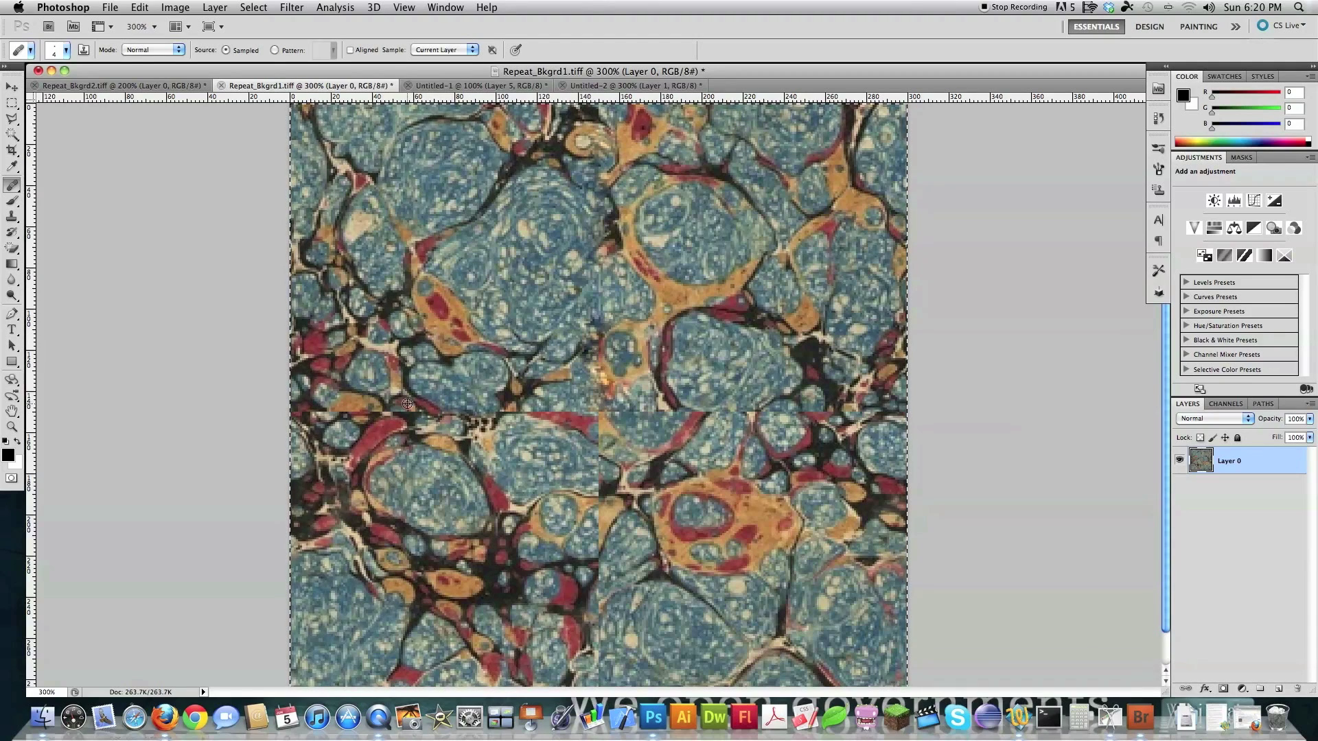
left_click_drag(411, 409, 337, 411)
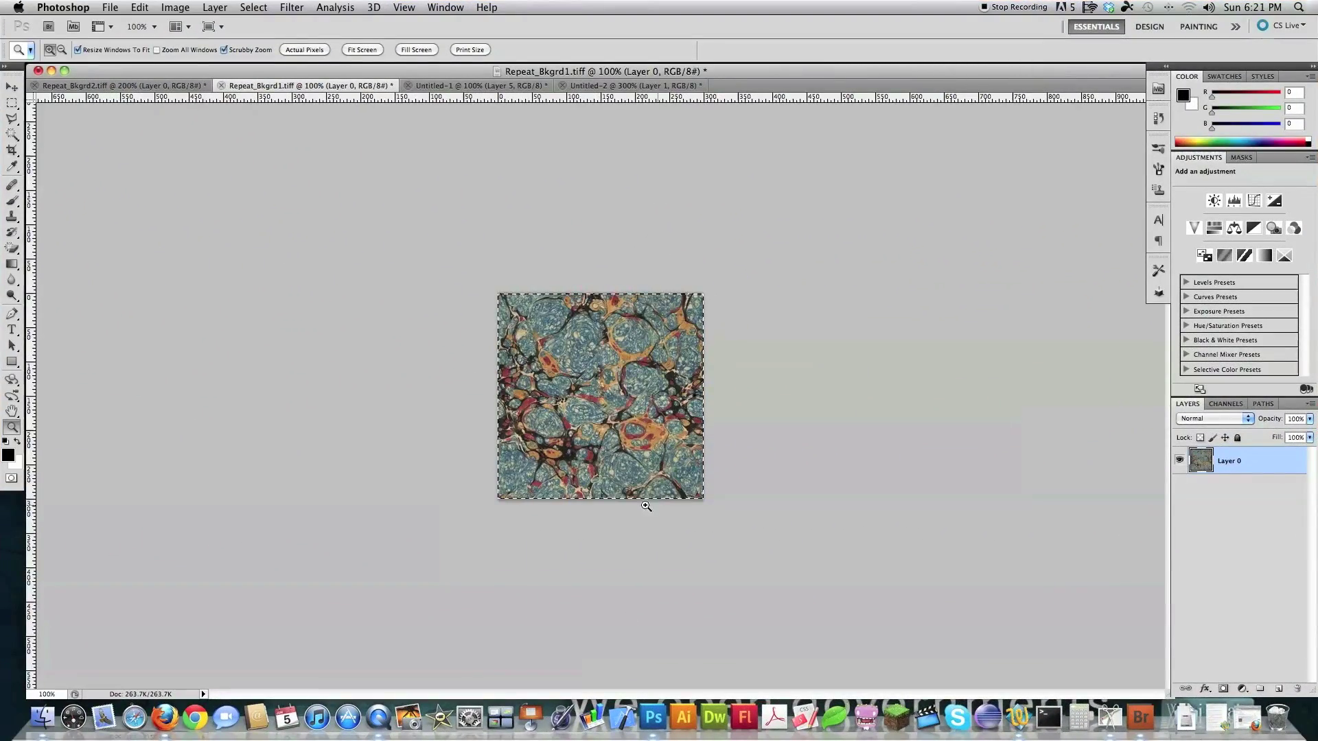
Widen the marble canvas to 900 pixels with Canvas Size
left_click(174, 7)
left_click(206, 134)
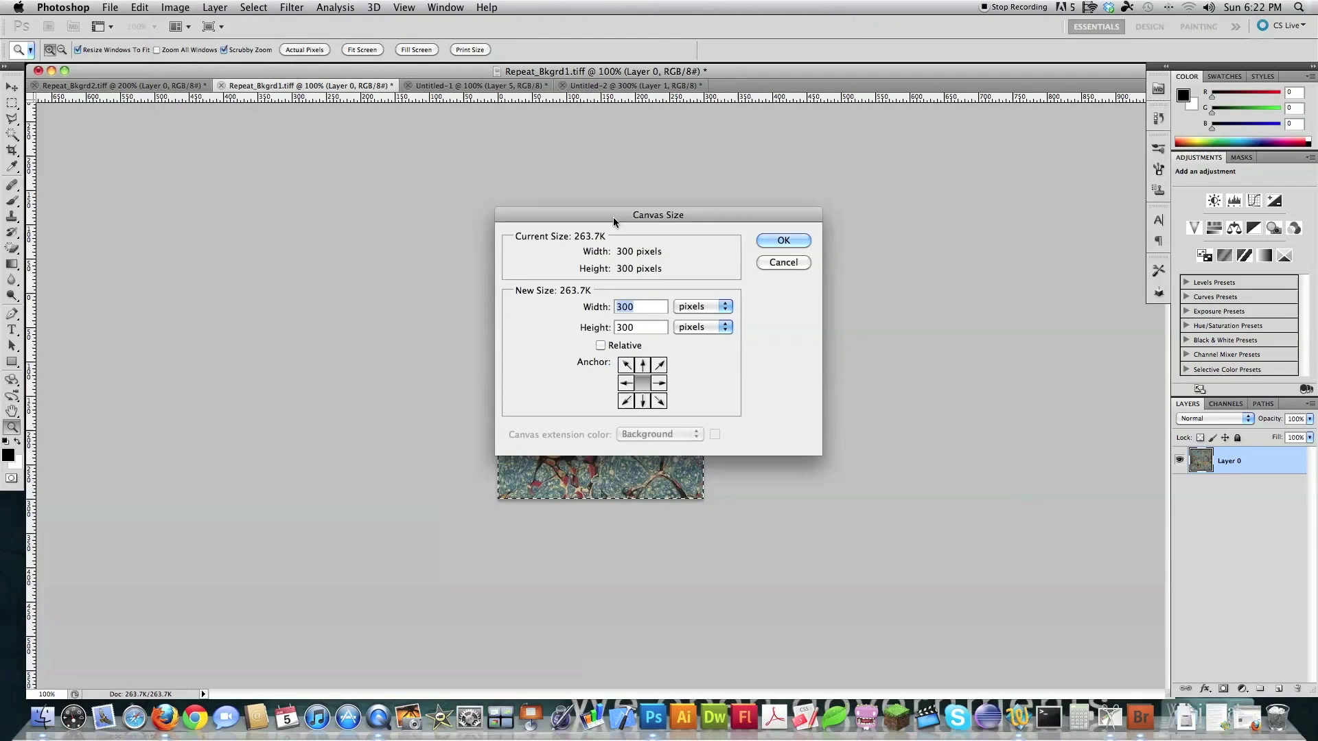
type("900")
key("Tab")
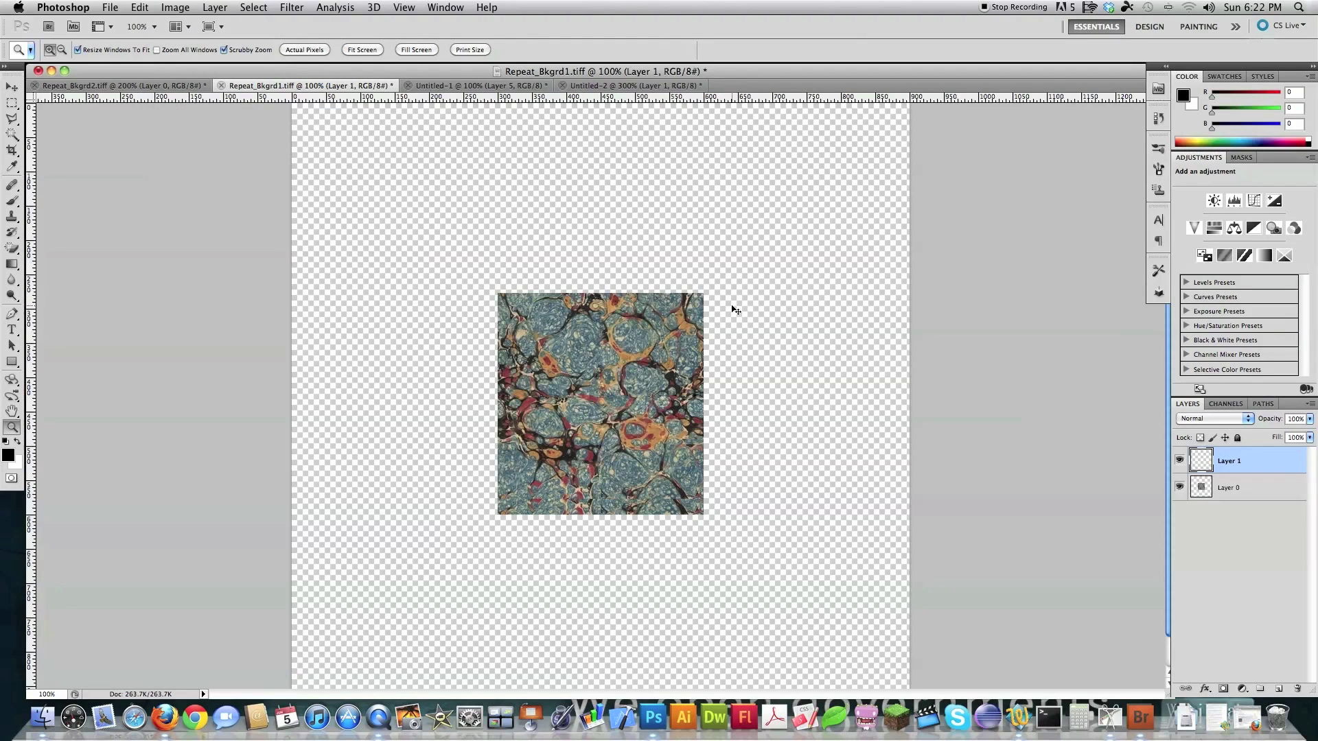
Place marble copies at the left and right ends of the row
left_click(11, 88)
left_click_drag(595, 364, 390, 365)
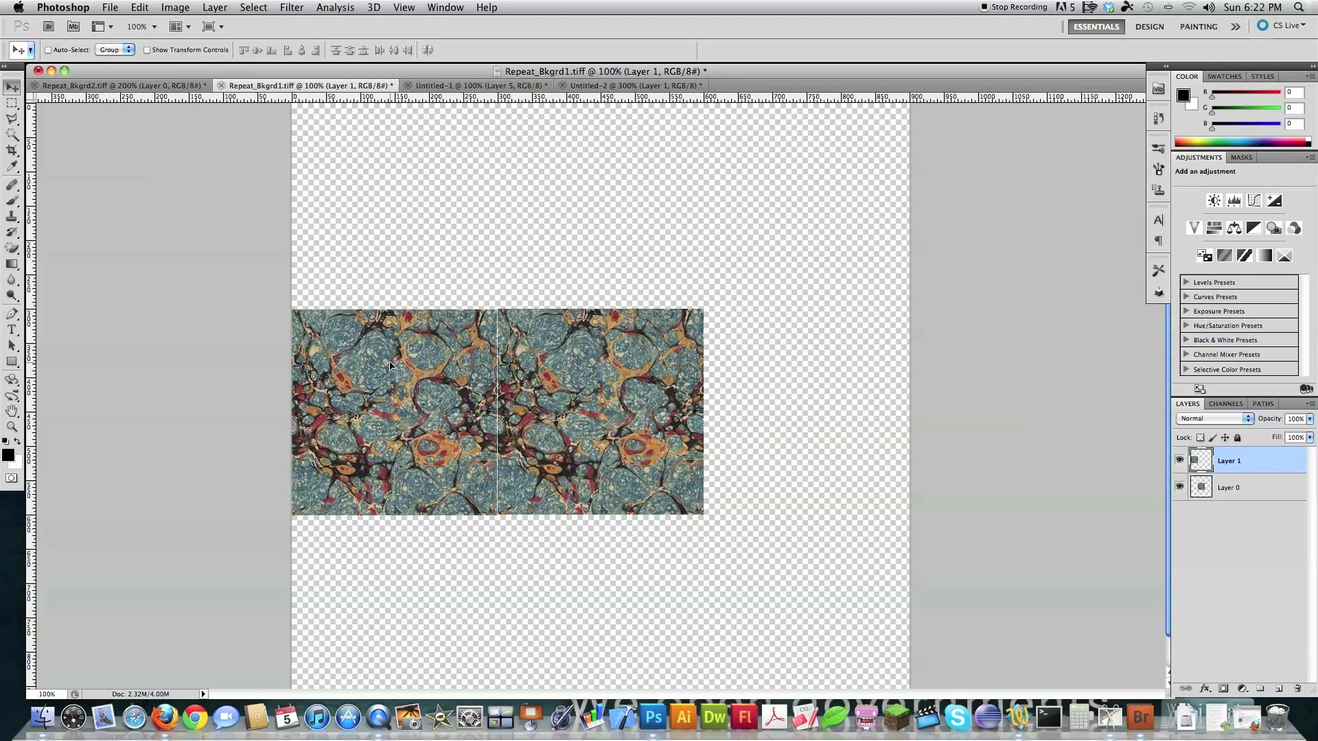
key("ctrl+v")
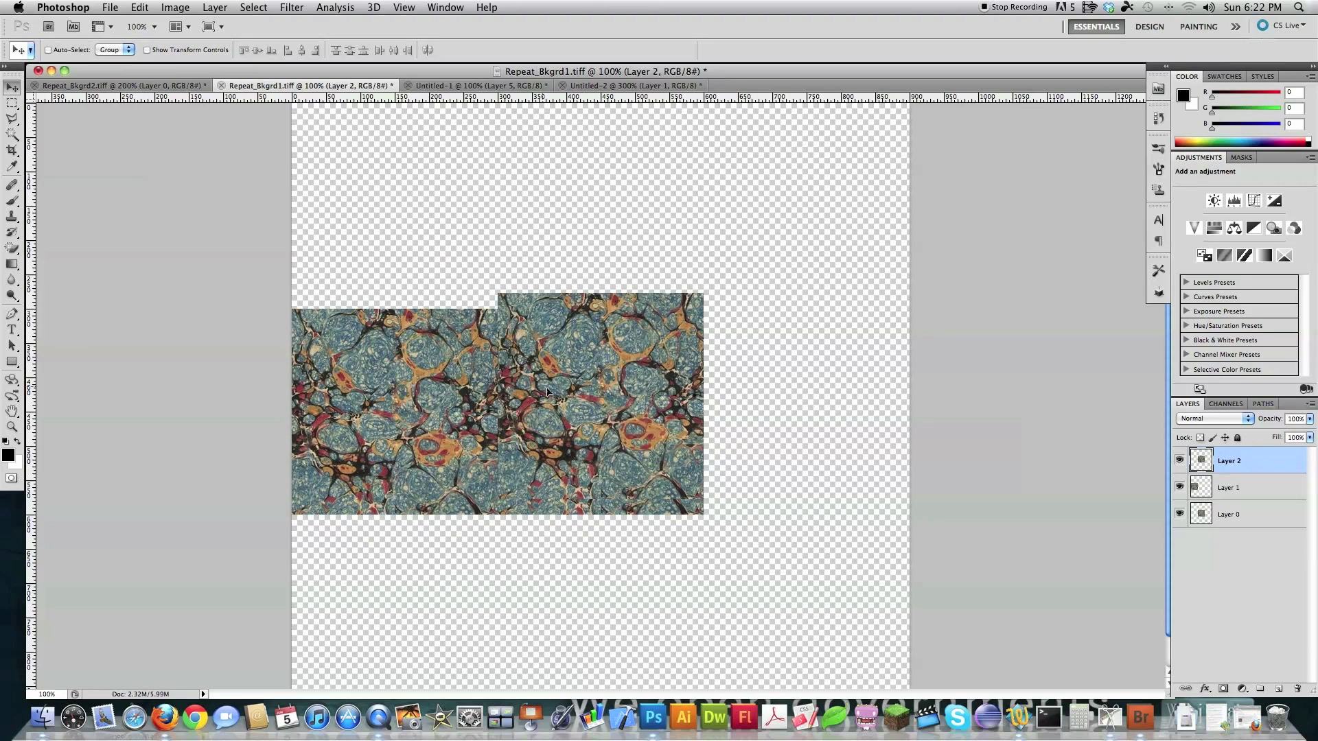
left_click_drag(547, 392, 750, 412)
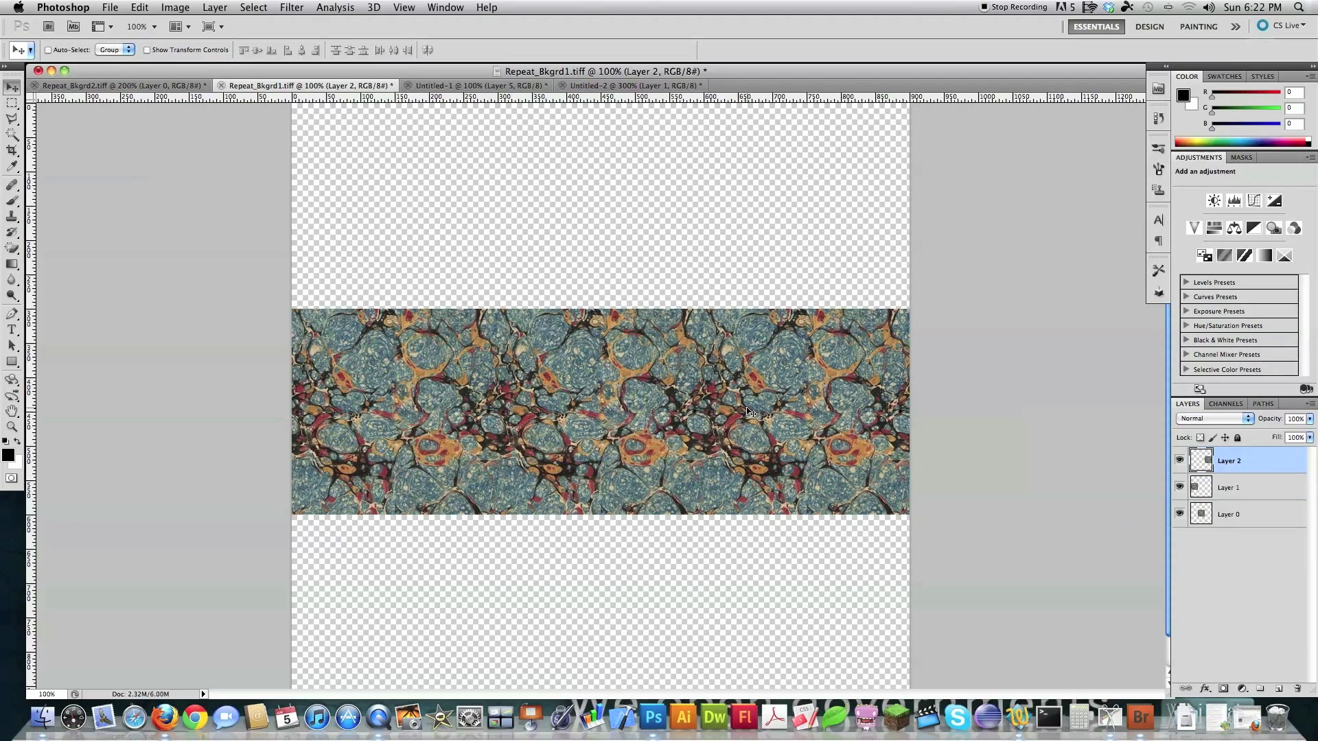
Paste three more marble copies into an upper row, then switch to Repeat_Bkgrd2.tiff
key("ctrl+v")
left_click_drag(600, 389, 598, 199)
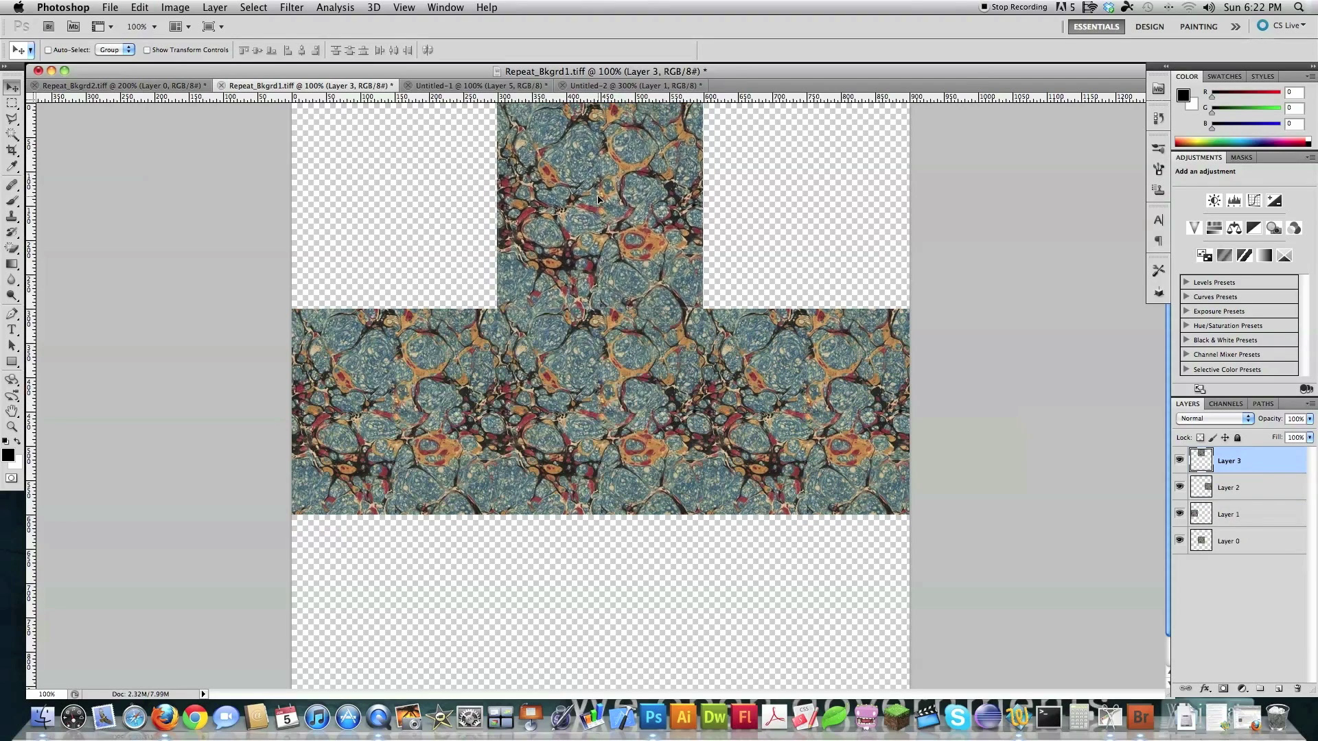
key("ctrl+v")
left_click_drag(604, 384, 810, 196)
key("ctrl+v")
left_click_drag(606, 308, 400, 118)
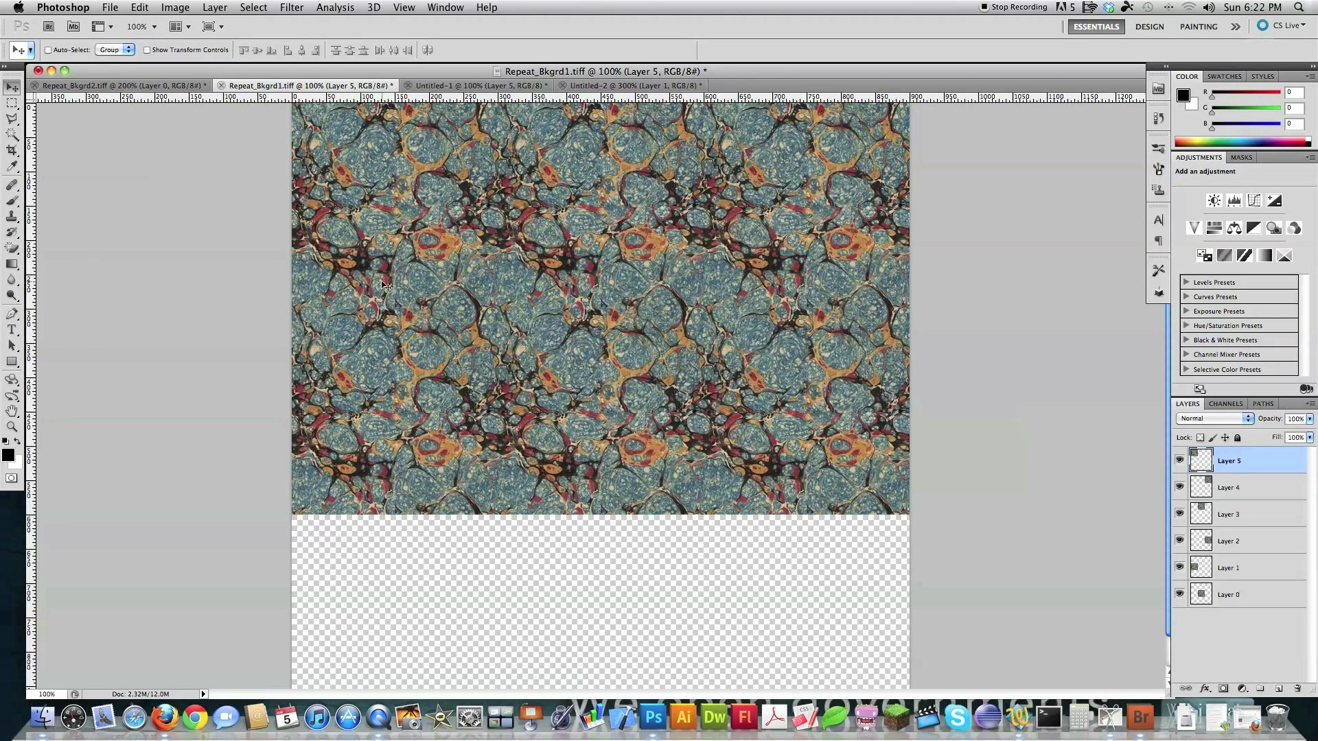
left_click(120, 85)
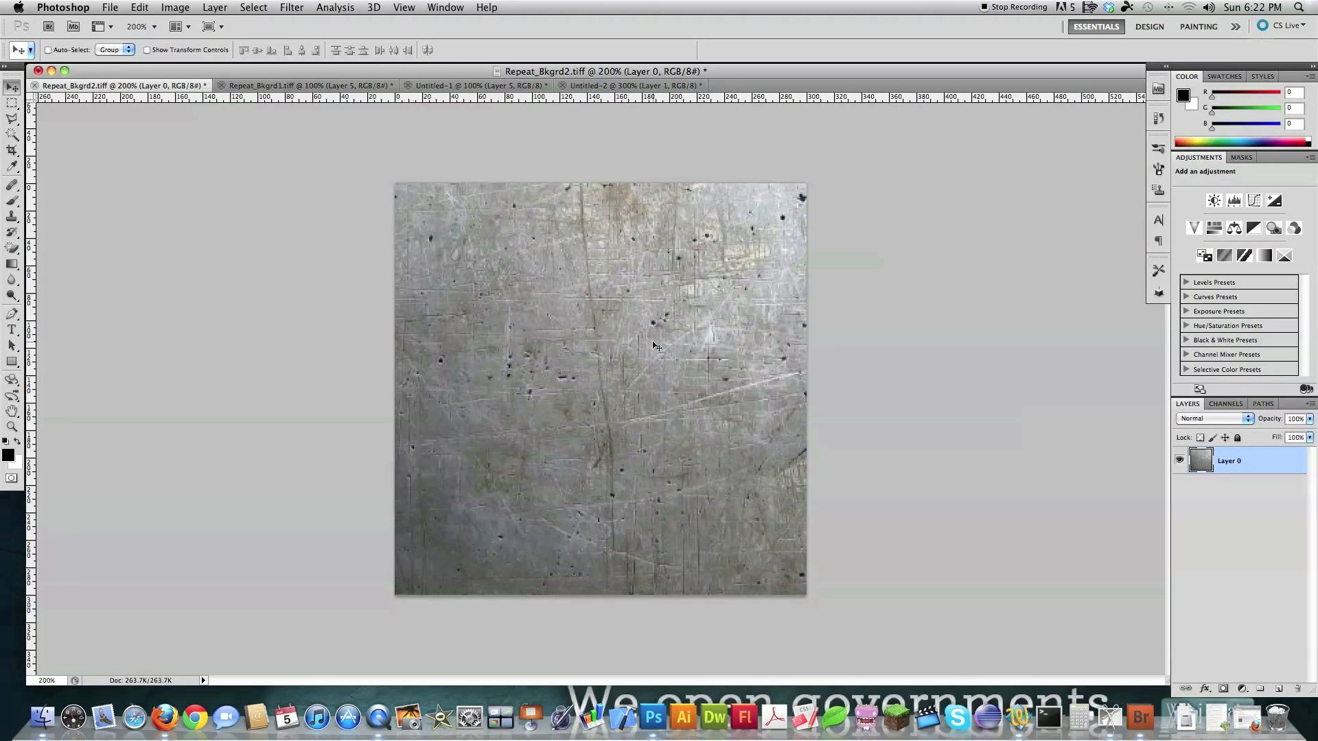
Select all of the metal tile, apply the wrap-around Offset, and duplicate it to Layer 1
left_click(12, 426)
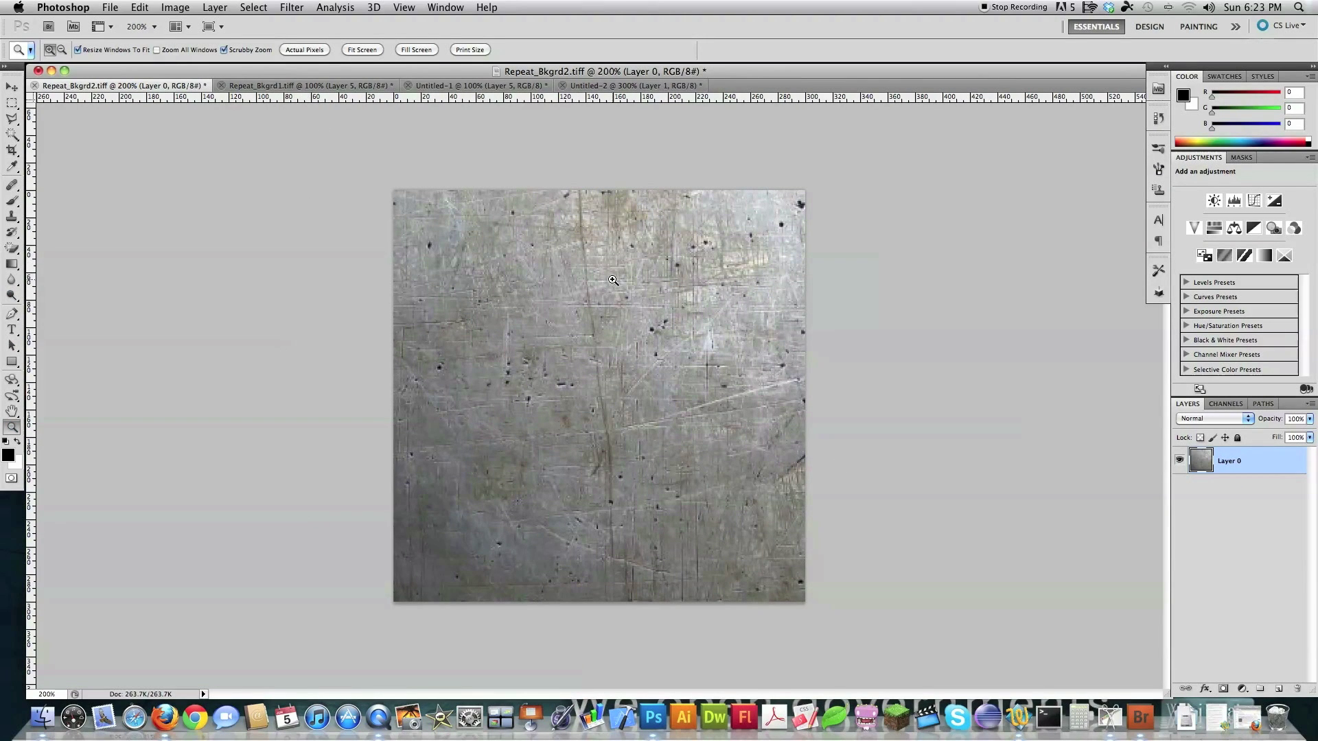
left_click(302, 8)
key("super+a")
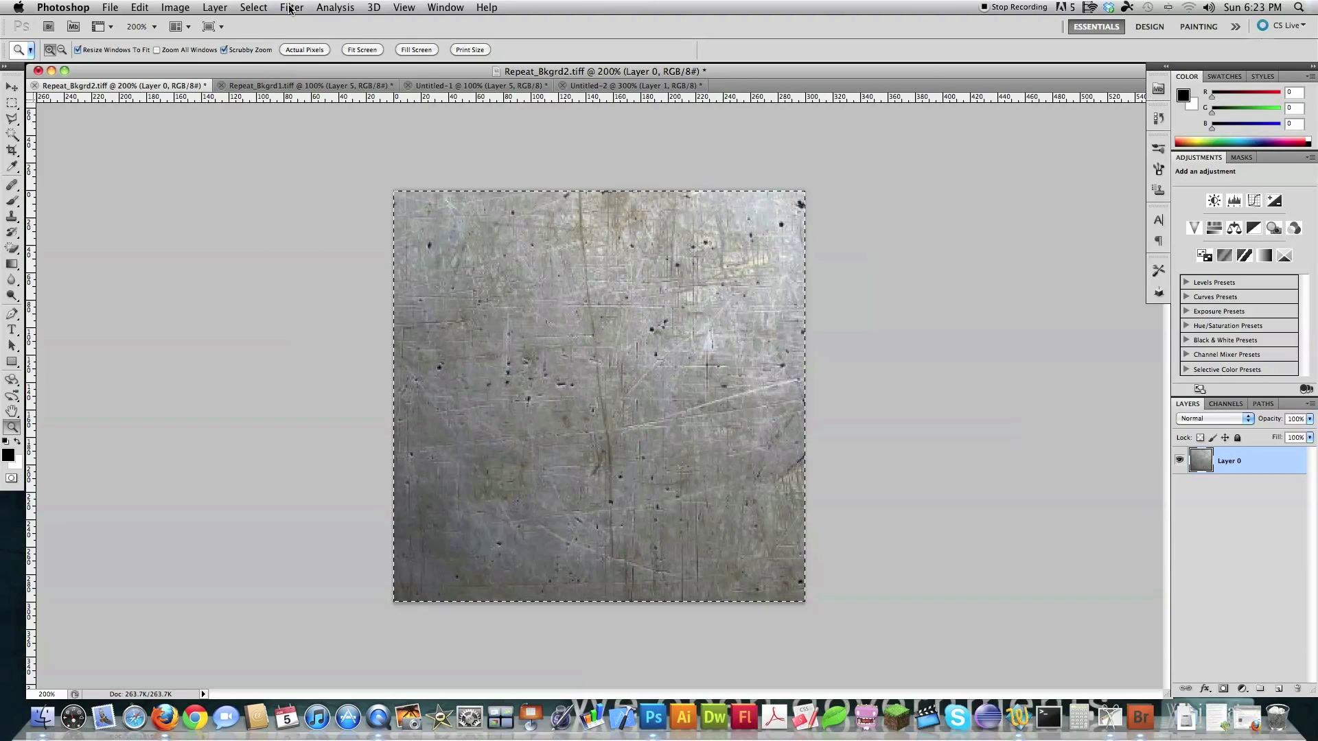
left_click(291, 7)
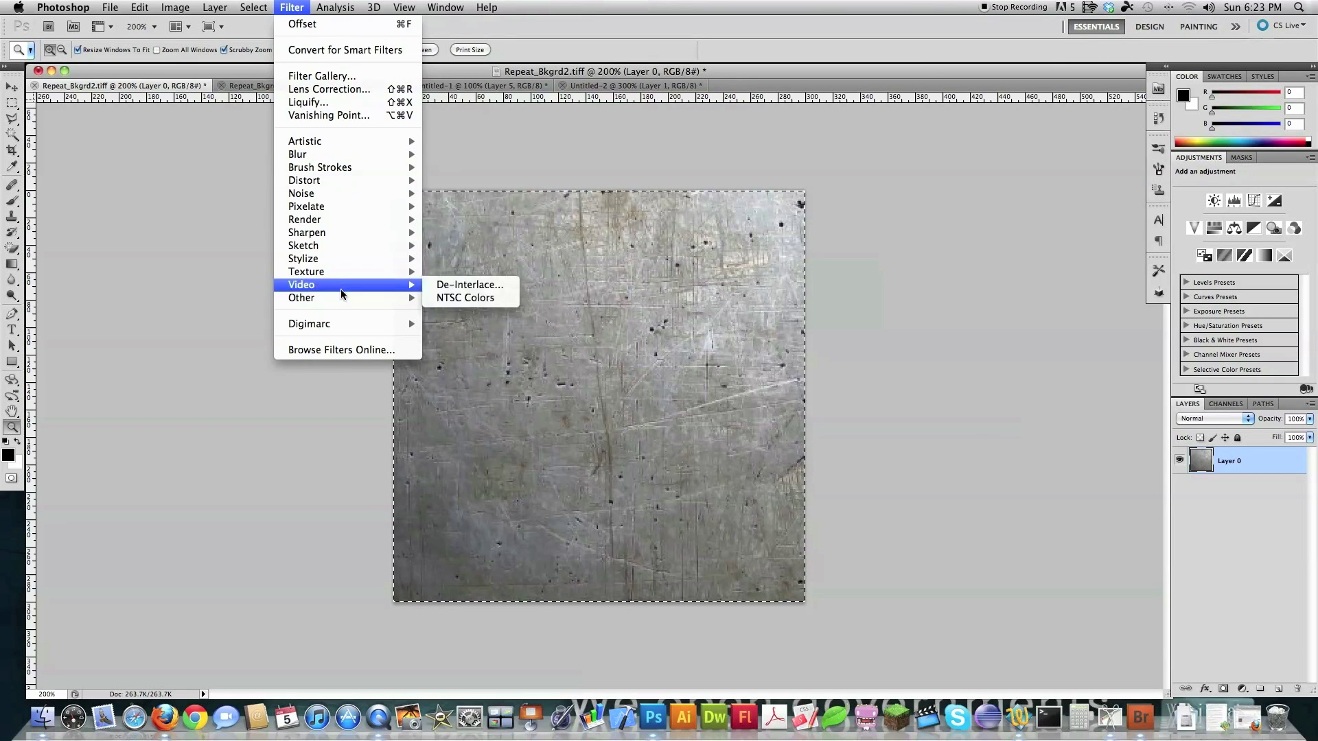
mouse_move(344, 298)
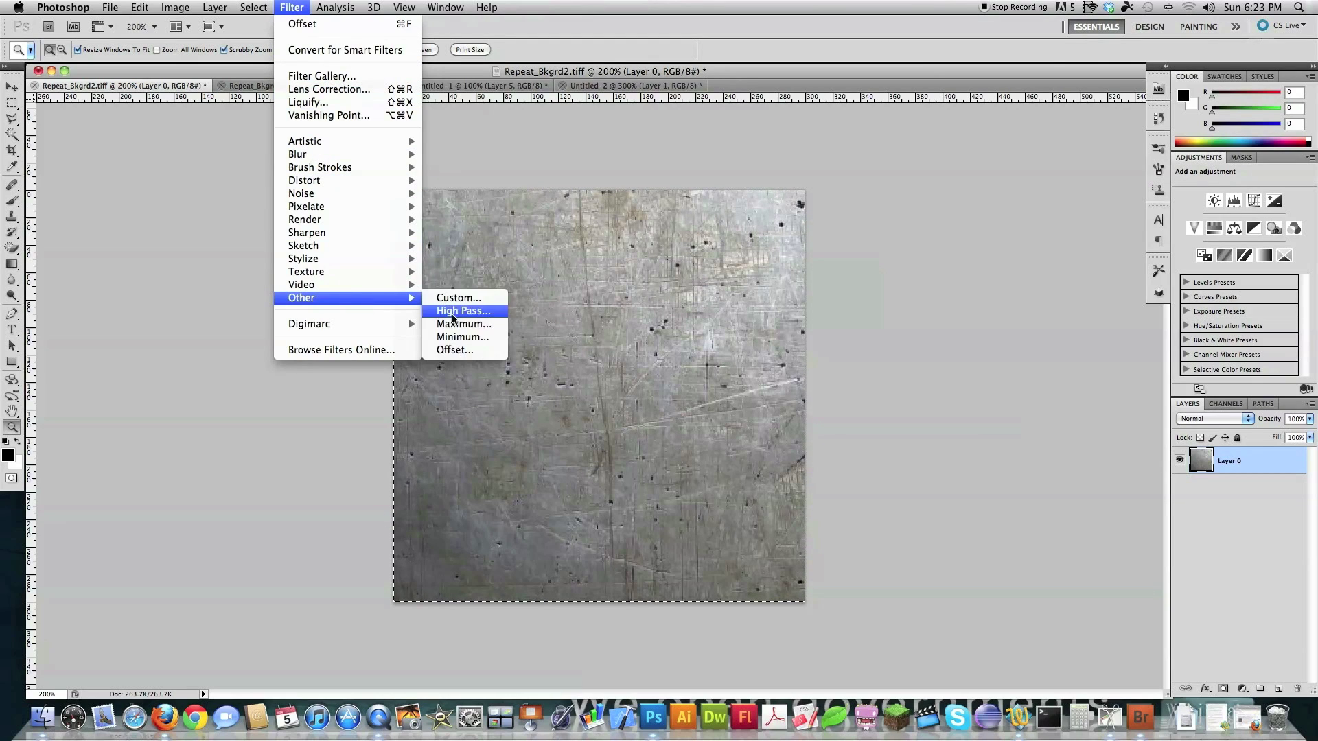
left_click(454, 350)
left_click(832, 399)
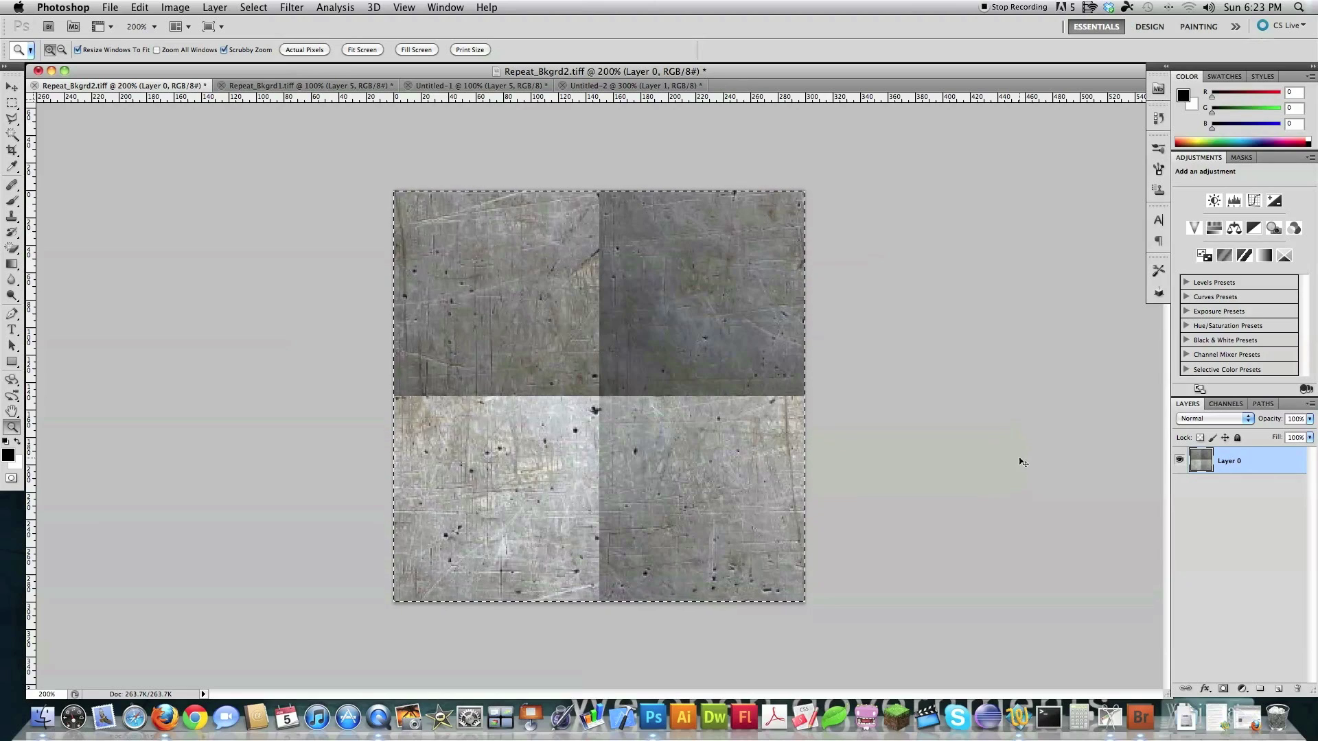
key("super+j")
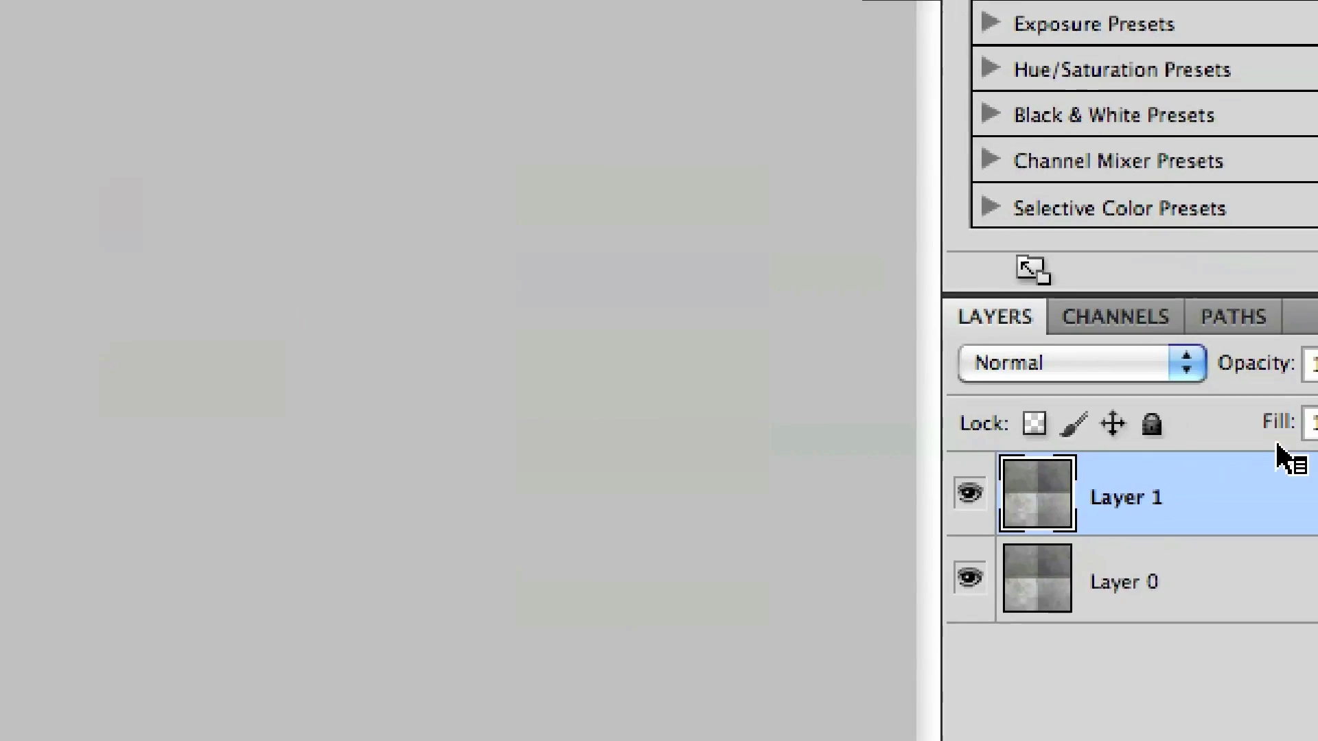
Set Layer 1 to Luminosity blending, then try High Pass at radius 3.8 and cancel it
left_click(1175, 376)
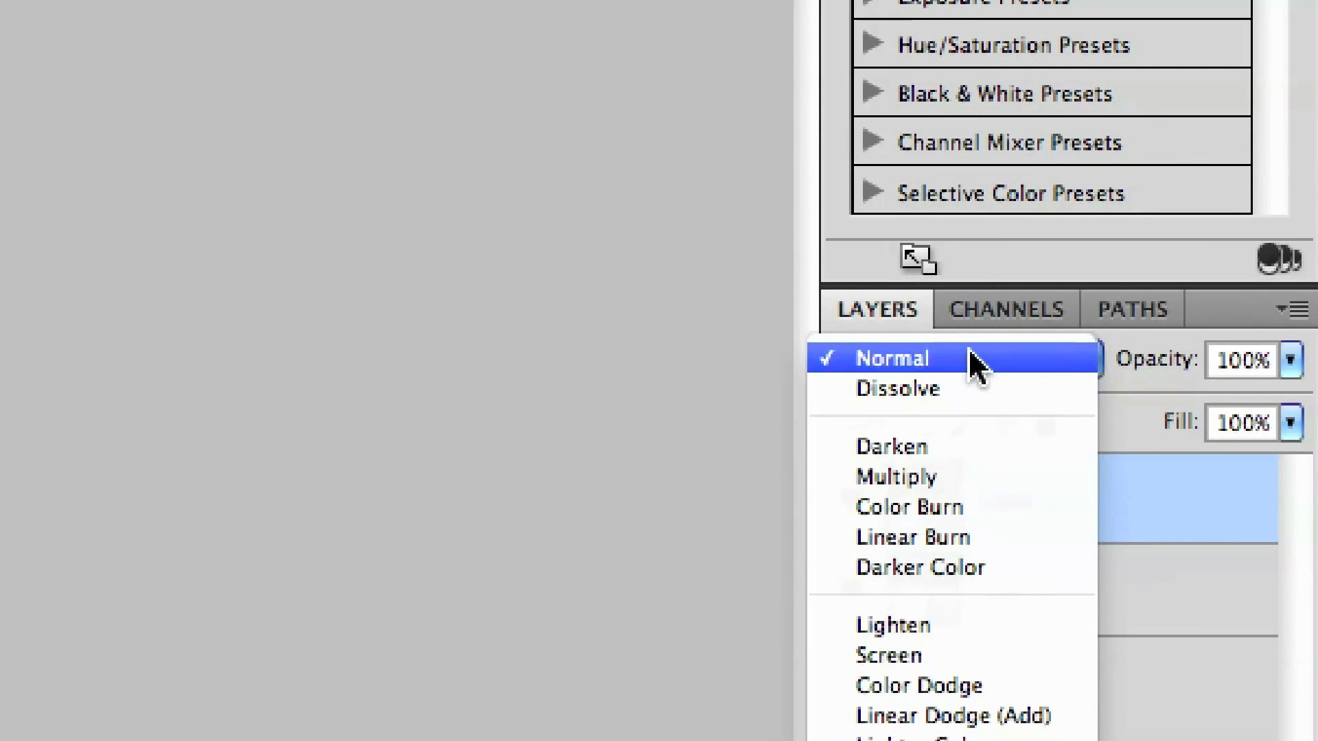
left_click(939, 642)
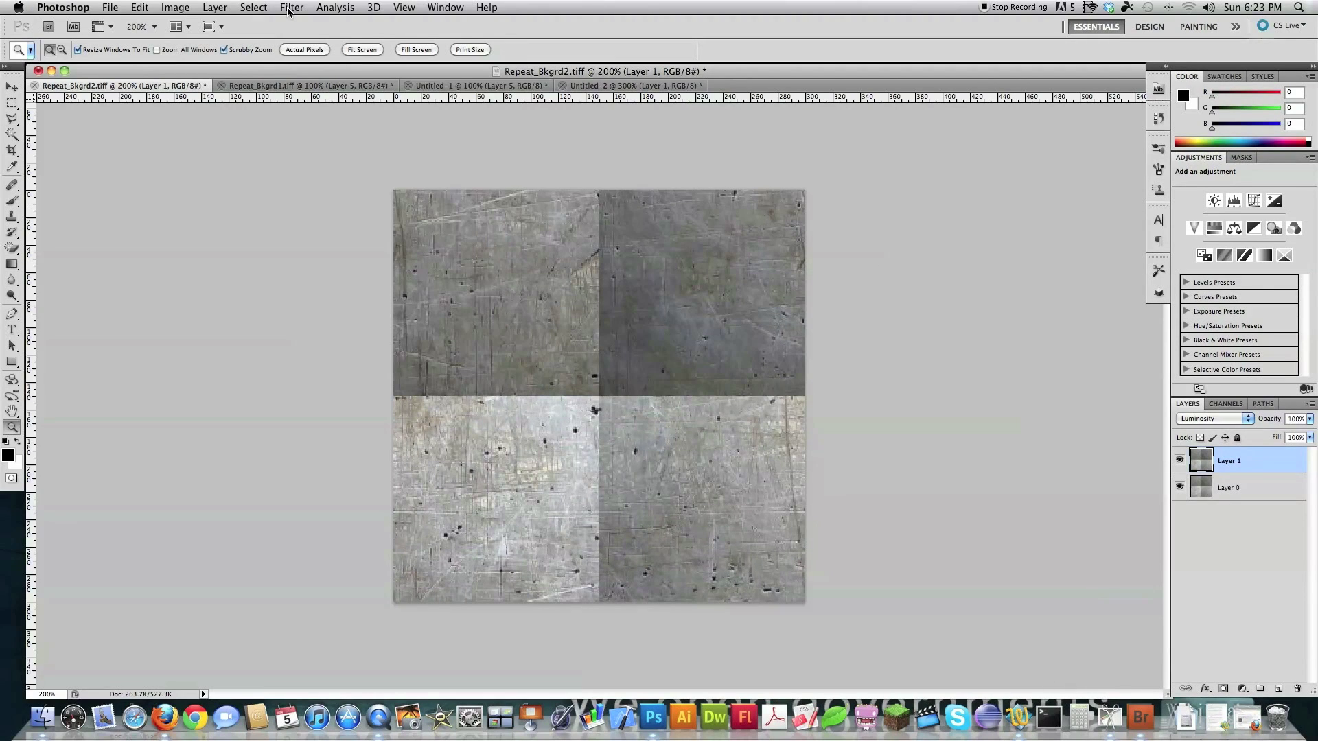
key("super+a")
left_click(291, 7)
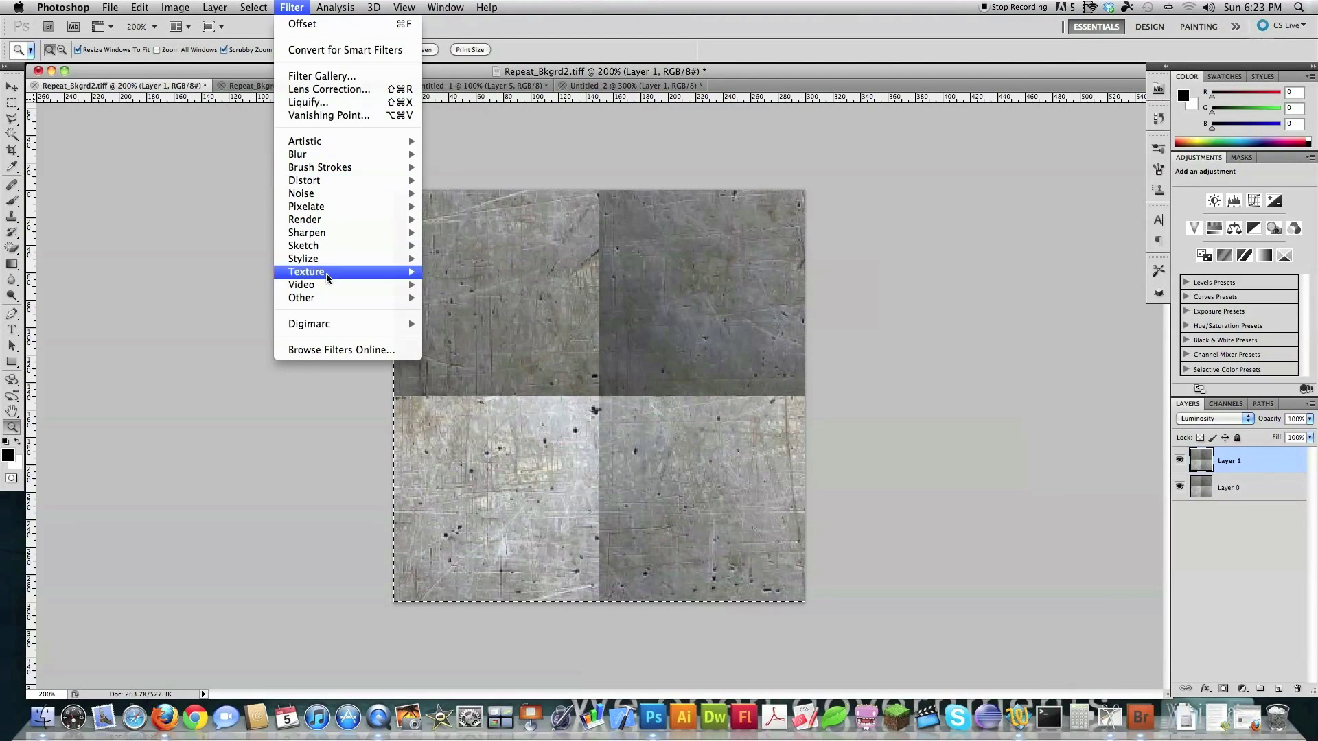
mouse_move(330, 298)
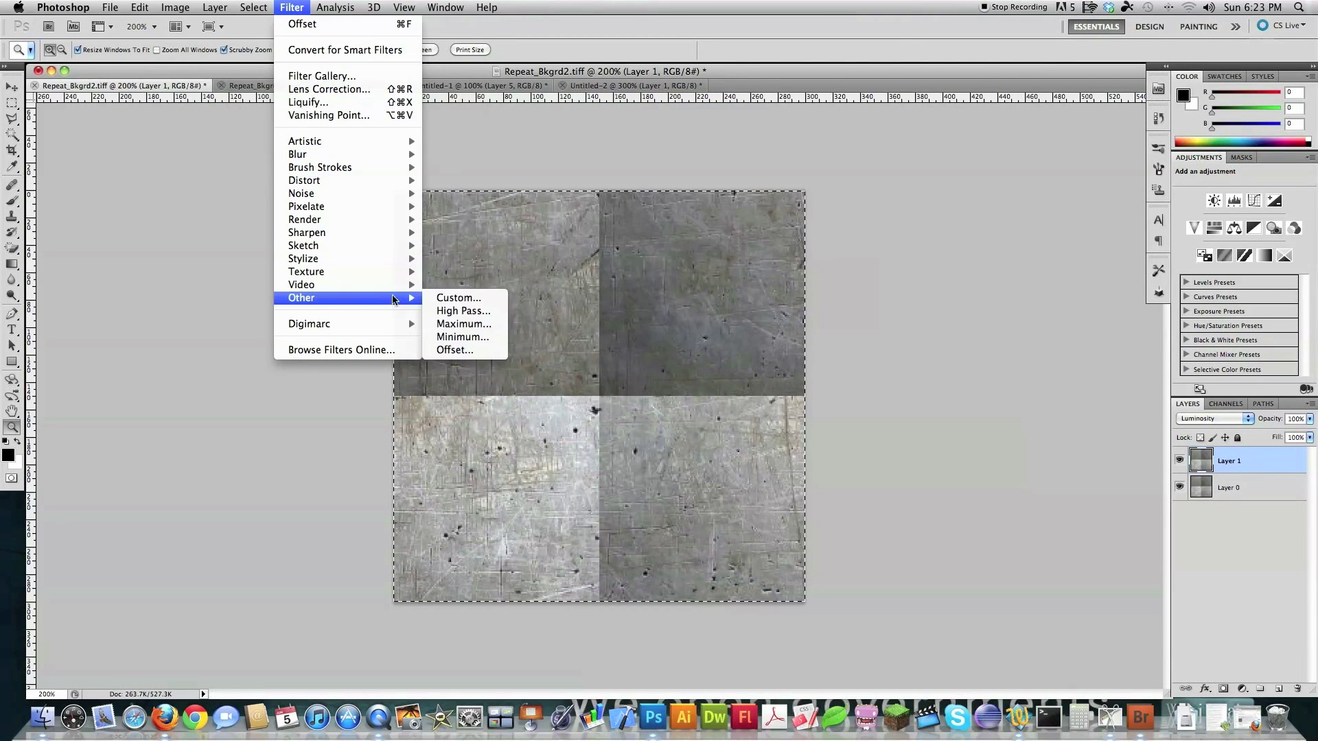
left_click(482, 318)
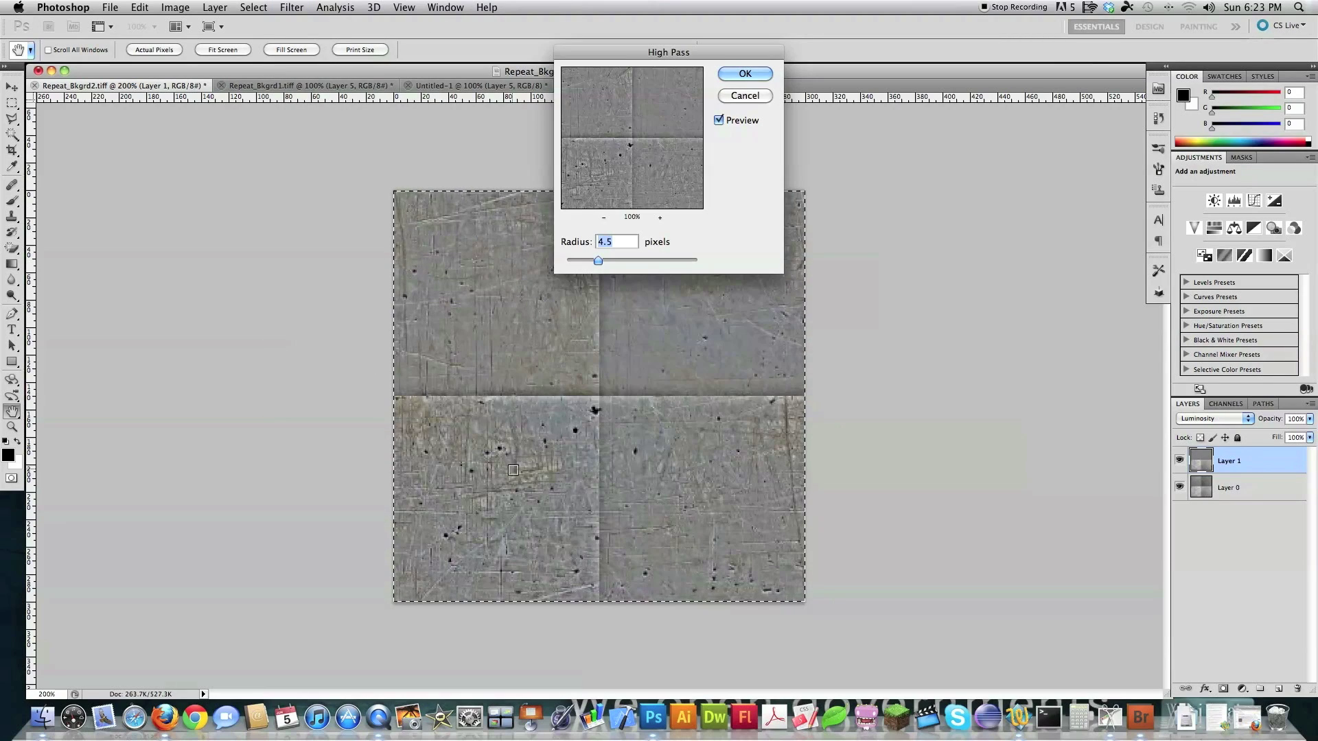
left_click_drag(598, 261, 597, 261)
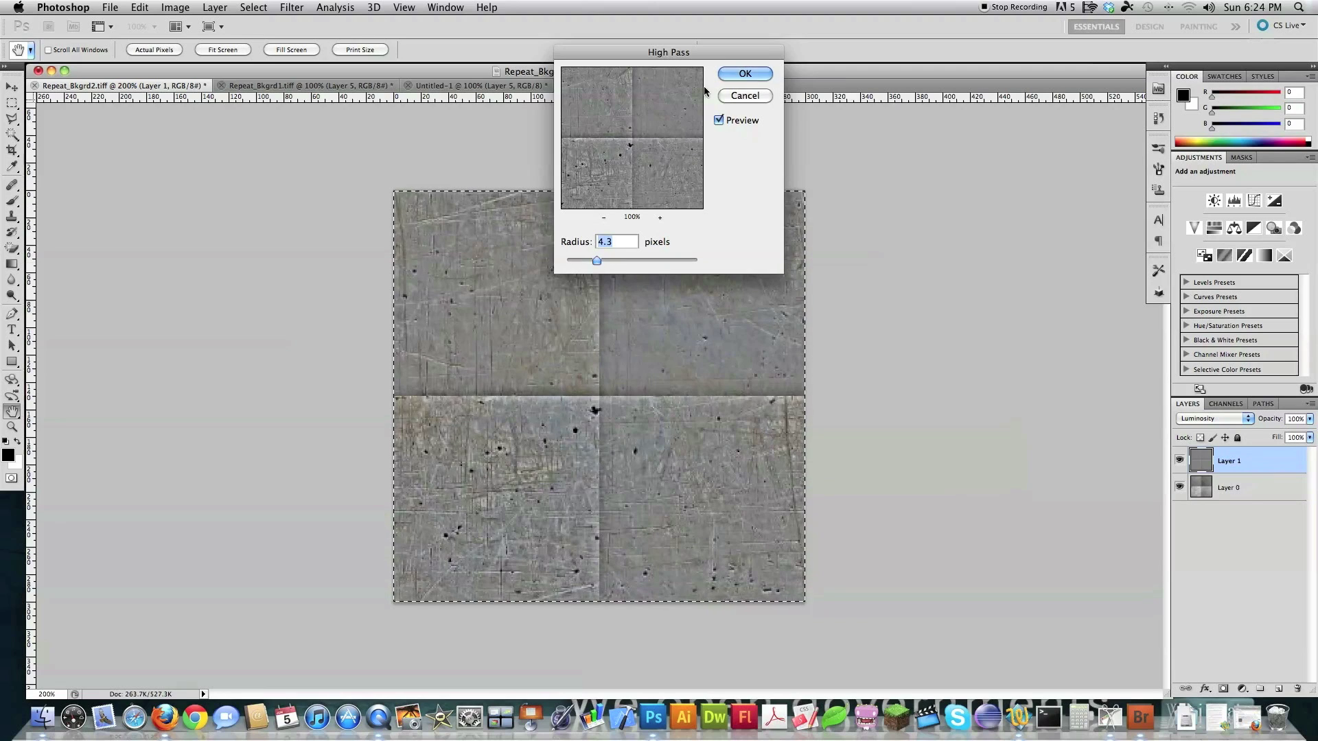
left_click(745, 96)
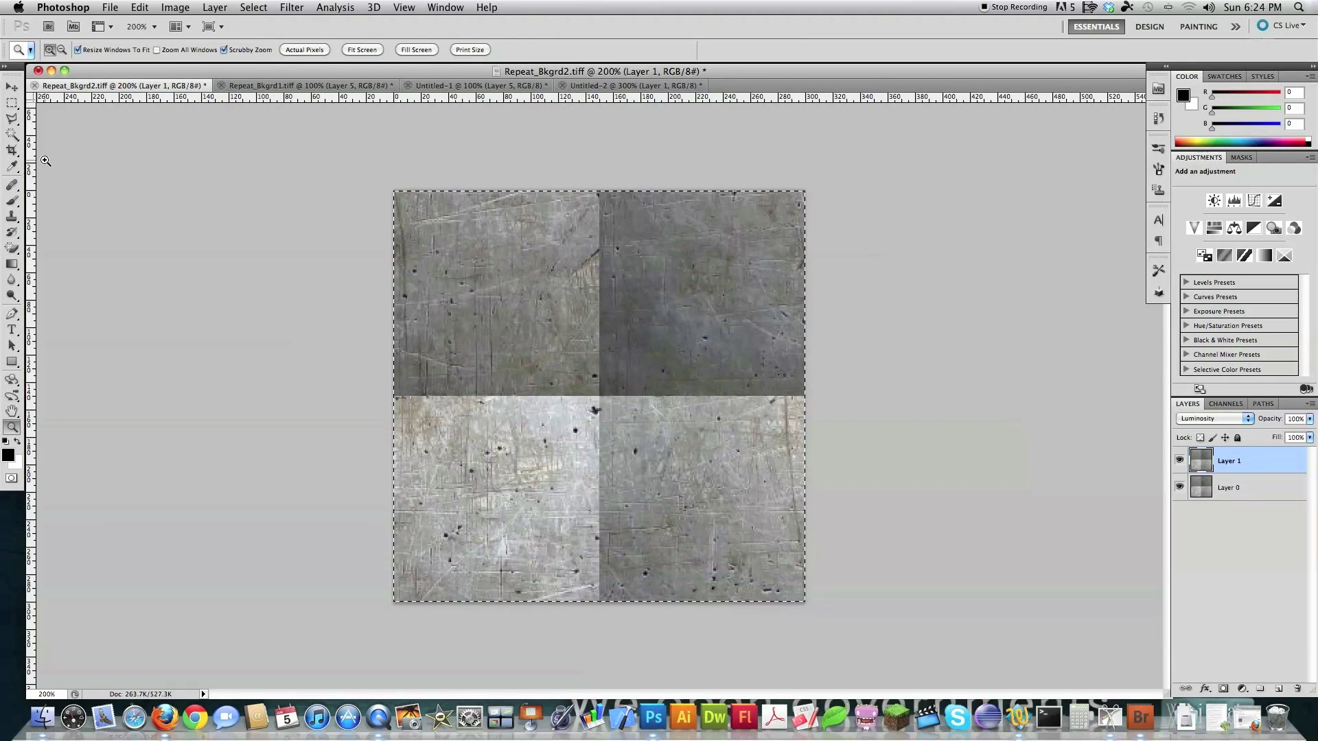
Select the top-left metal quadrant and raise its brightness with Brightness/Contrast
key("m")
key("super+d")
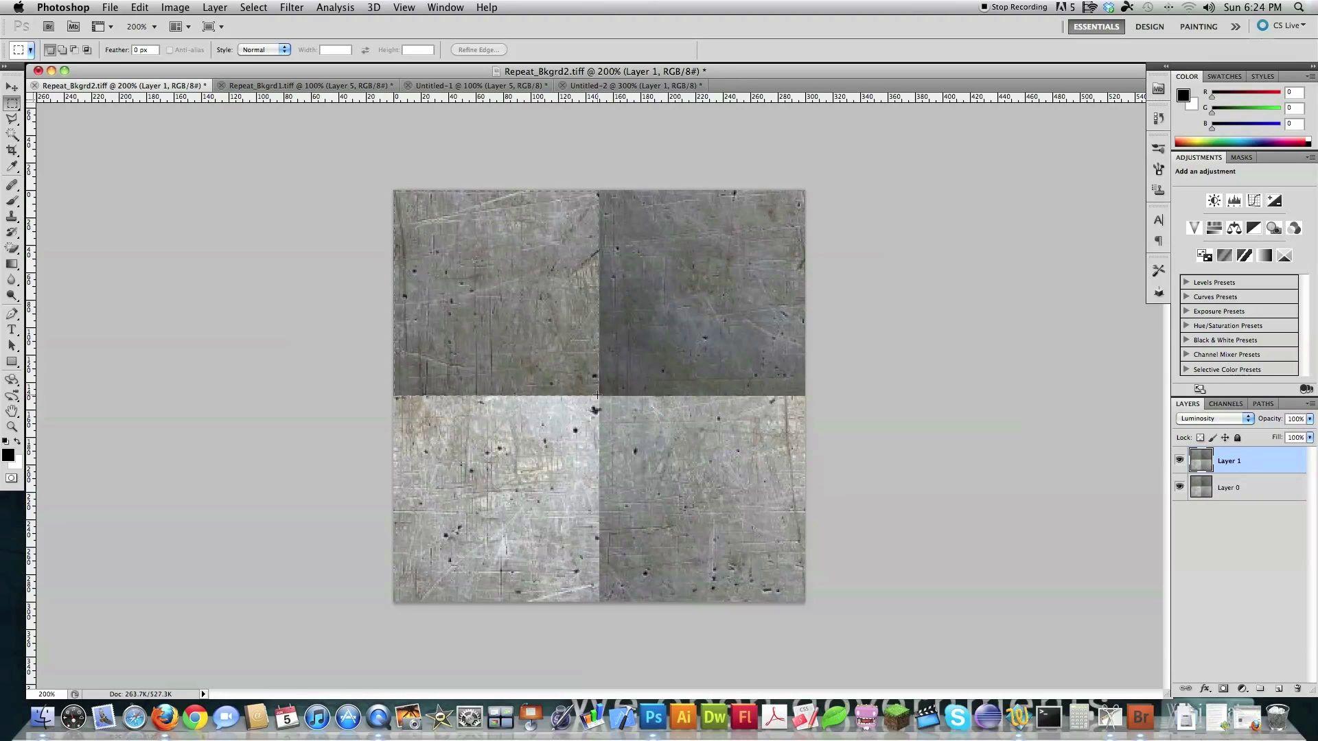
left_click_drag(598, 394, 599, 397)
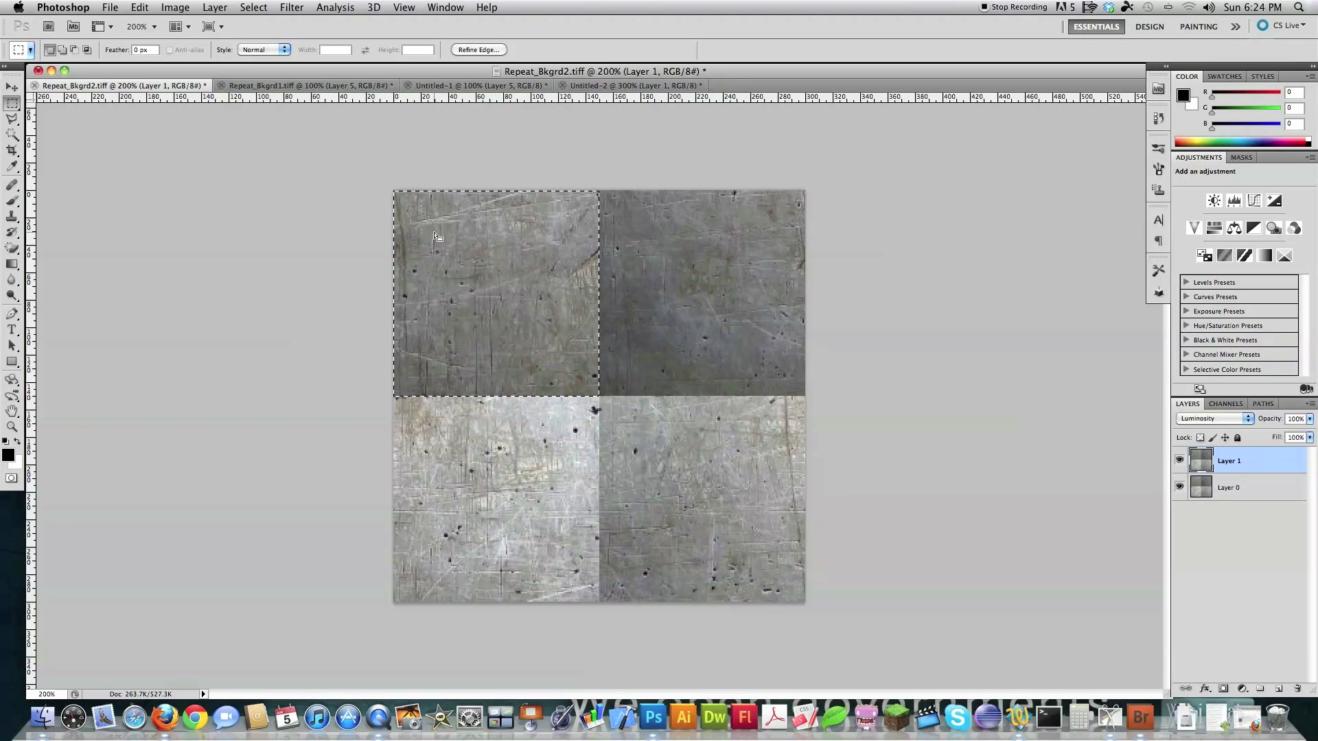
left_click(176, 8)
mouse_move(180, 50)
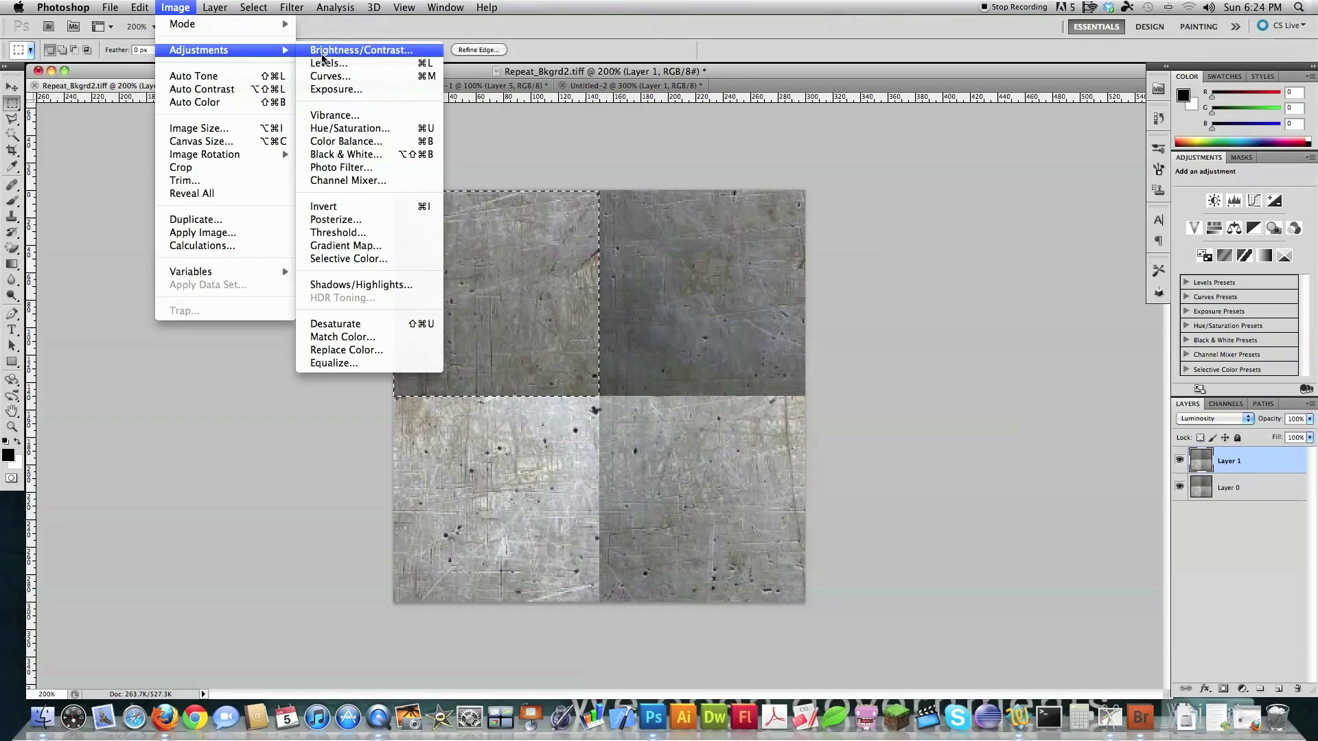
left_click(329, 51)
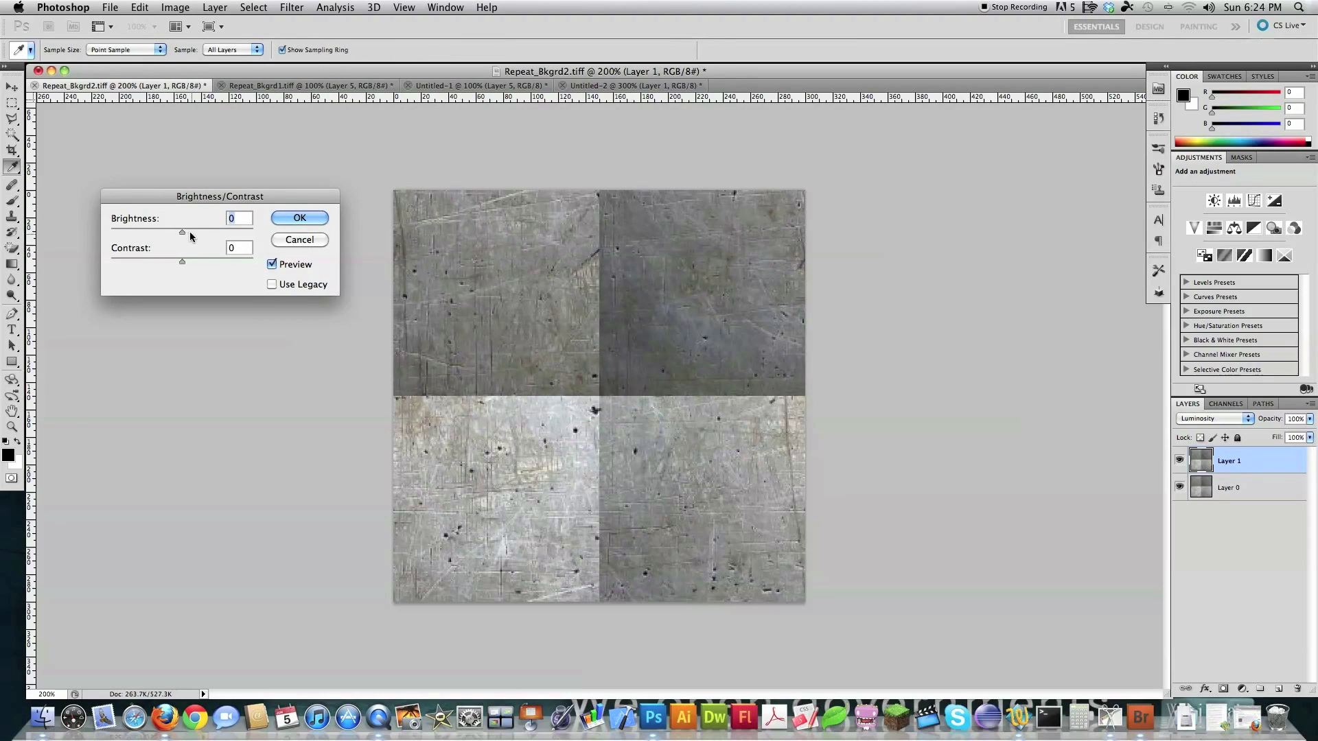
left_click_drag(182, 232, 221, 232)
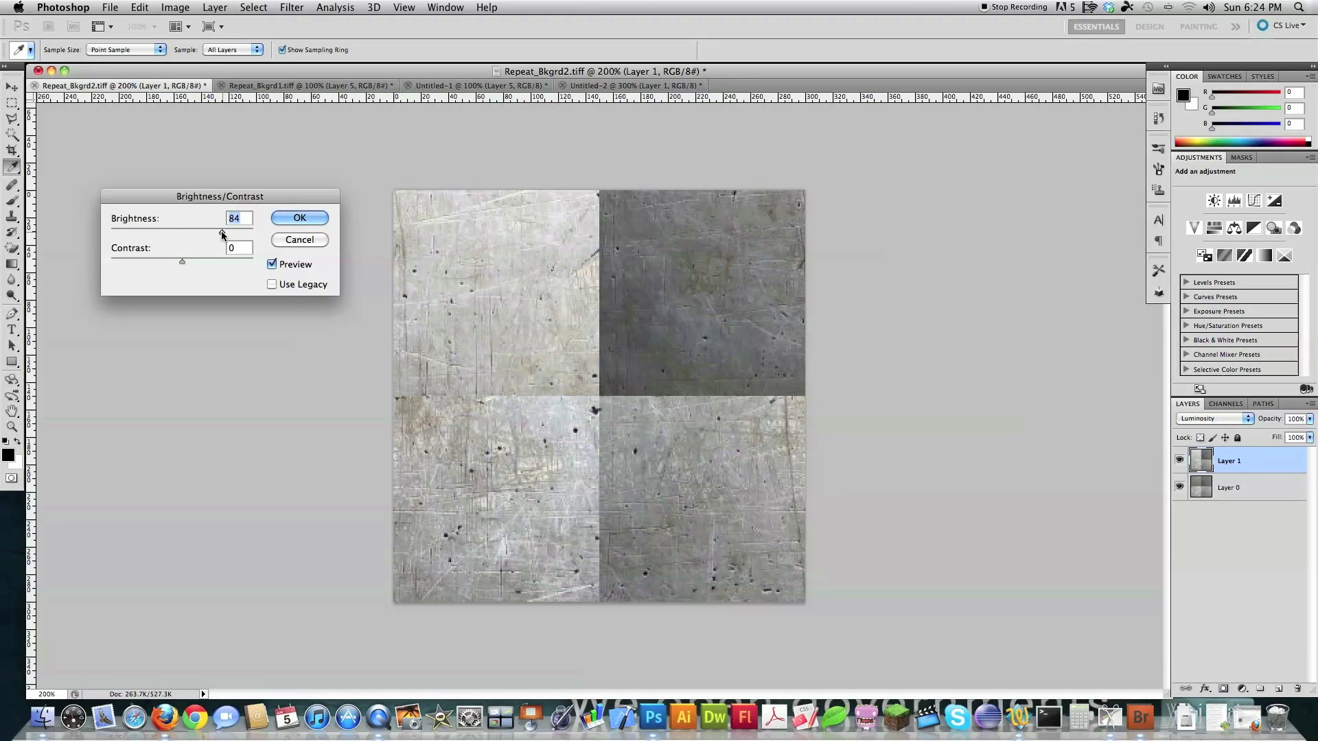
left_click(299, 218)
Select the top-right metal quadrant and brighten it more strongly
key("m")
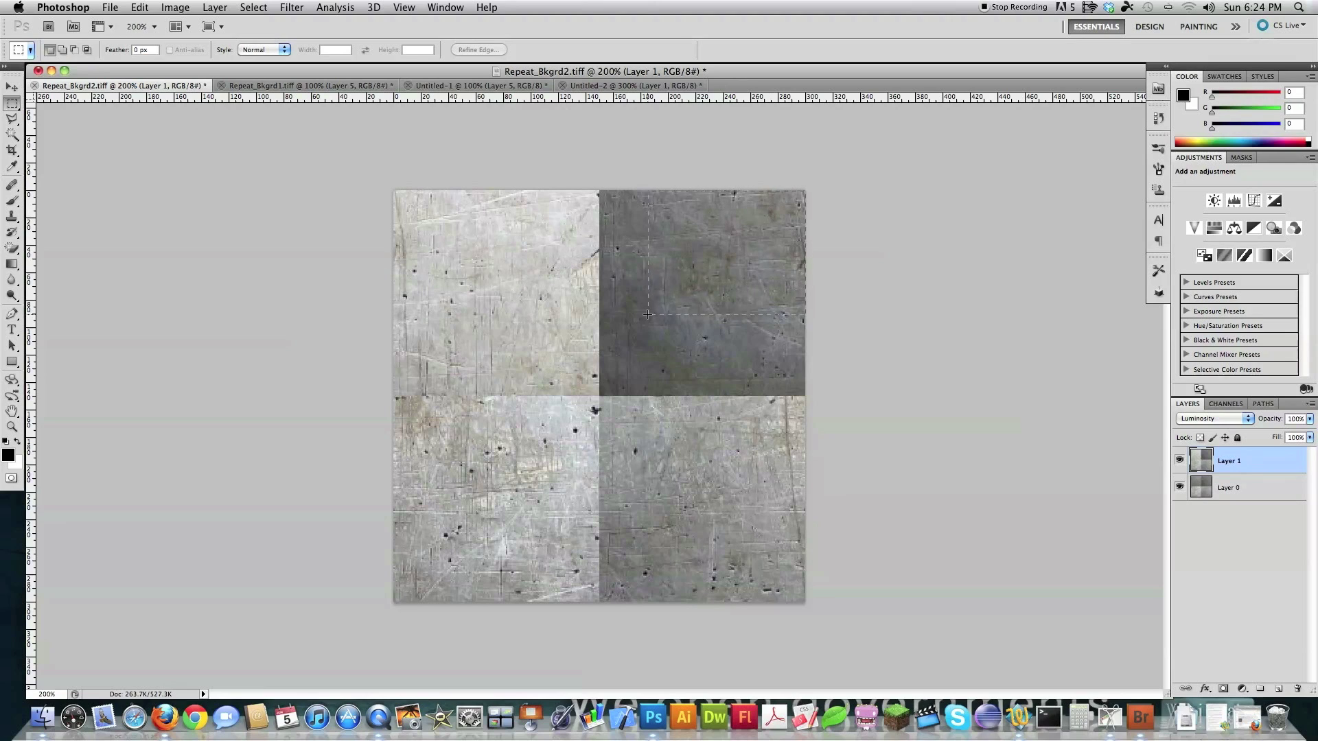
left_click_drag(603, 366, 598, 396)
left_click(175, 7)
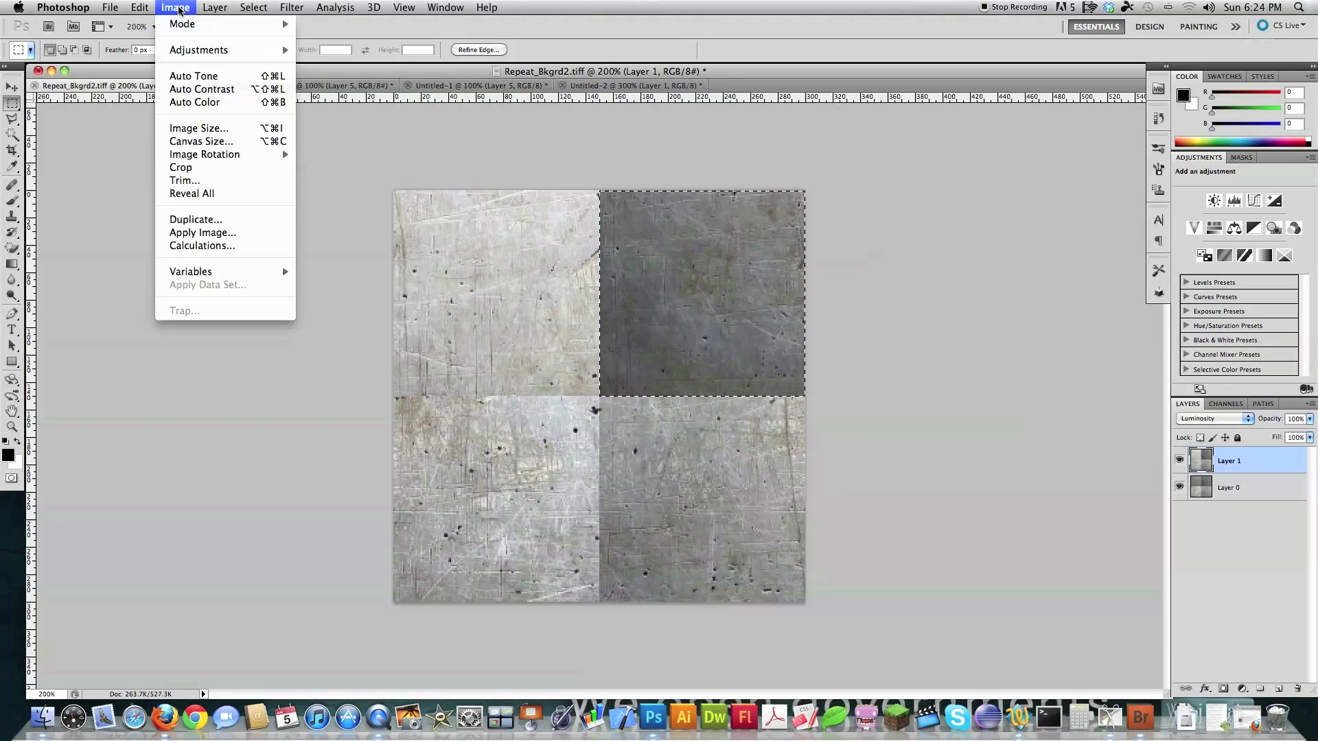
mouse_move(185, 54)
left_click(412, 50)
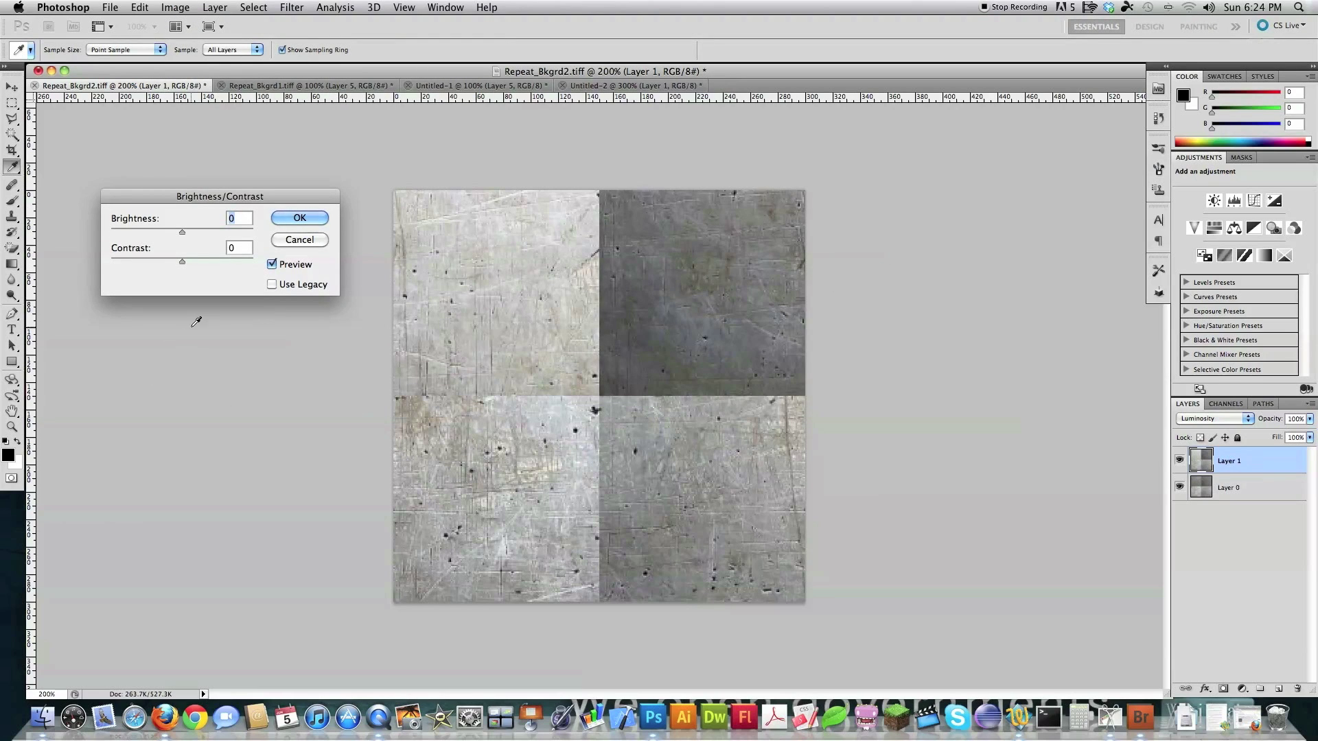
left_click_drag(182, 232, 229, 233)
key("Return")
Select the bottom-right metal quadrant and raise its brightness by 15
key("m")
left_click_drag(835, 615, 625, 420)
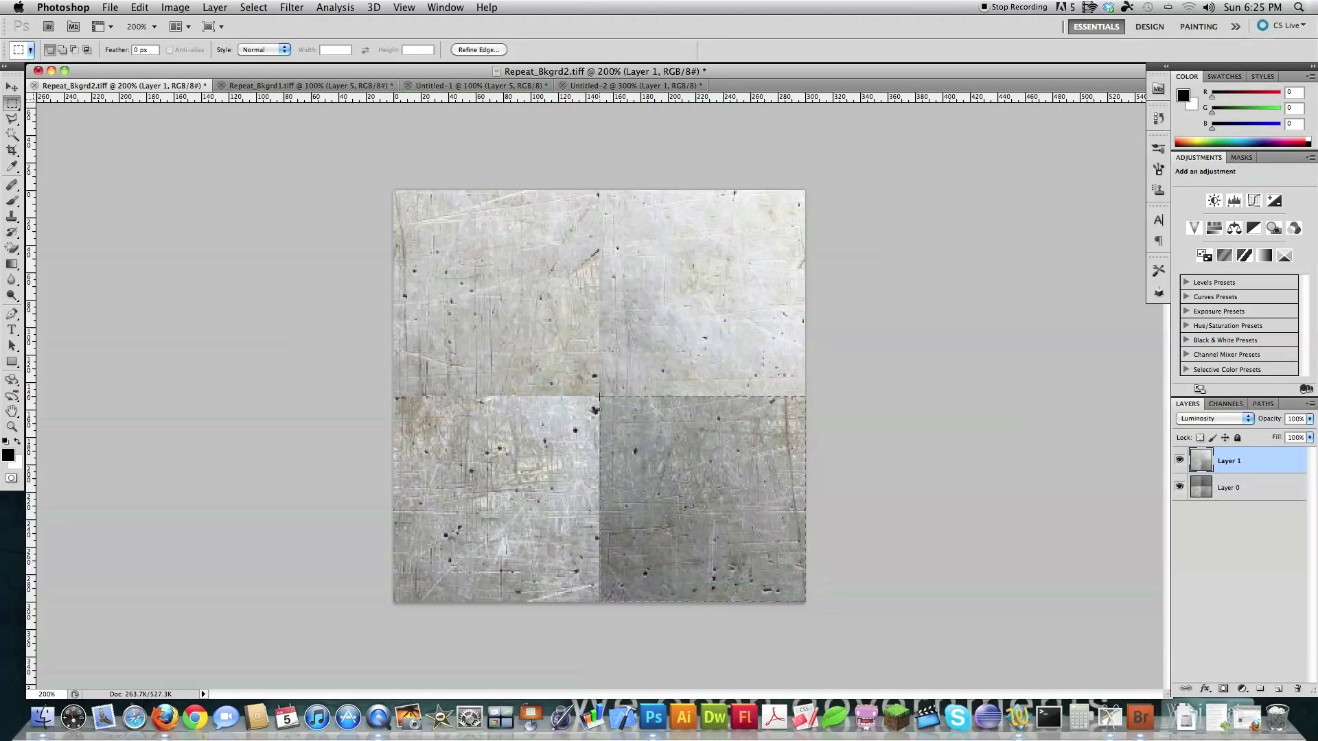
left_click(175, 7)
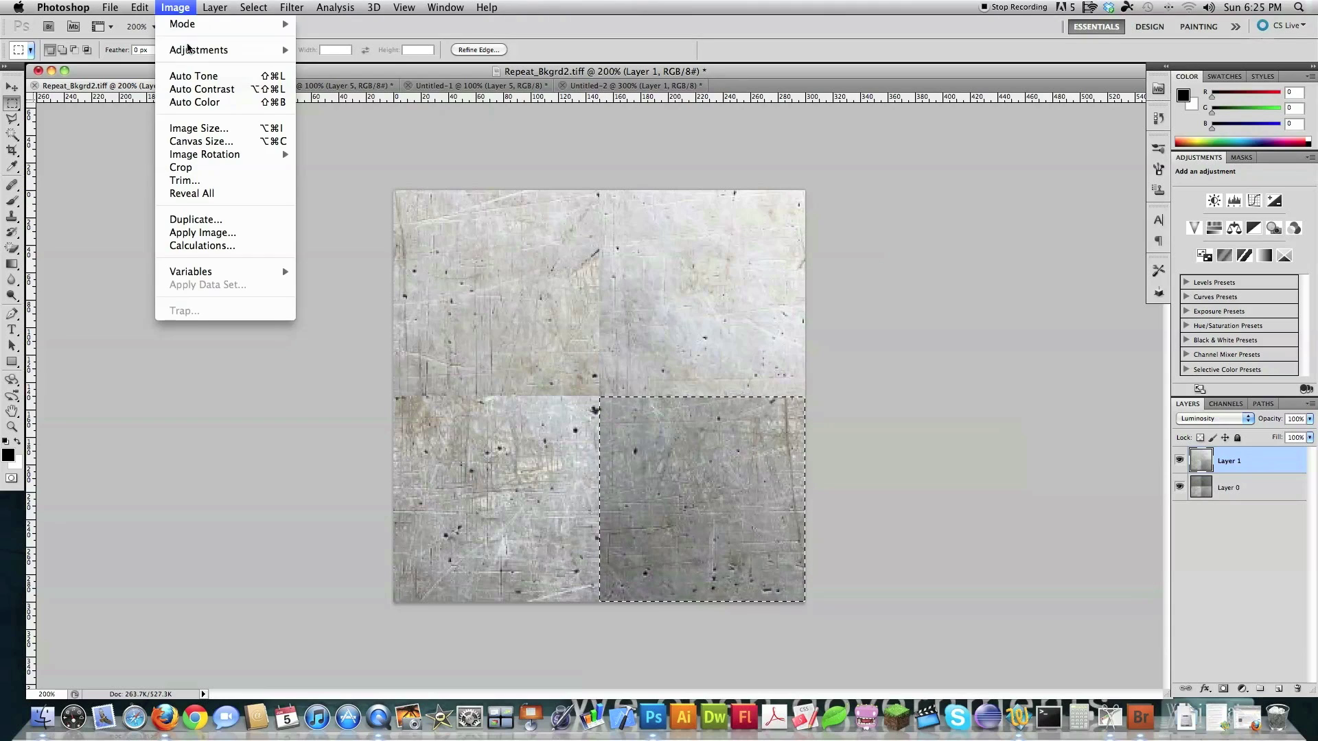
mouse_move(206, 50)
left_click(362, 51)
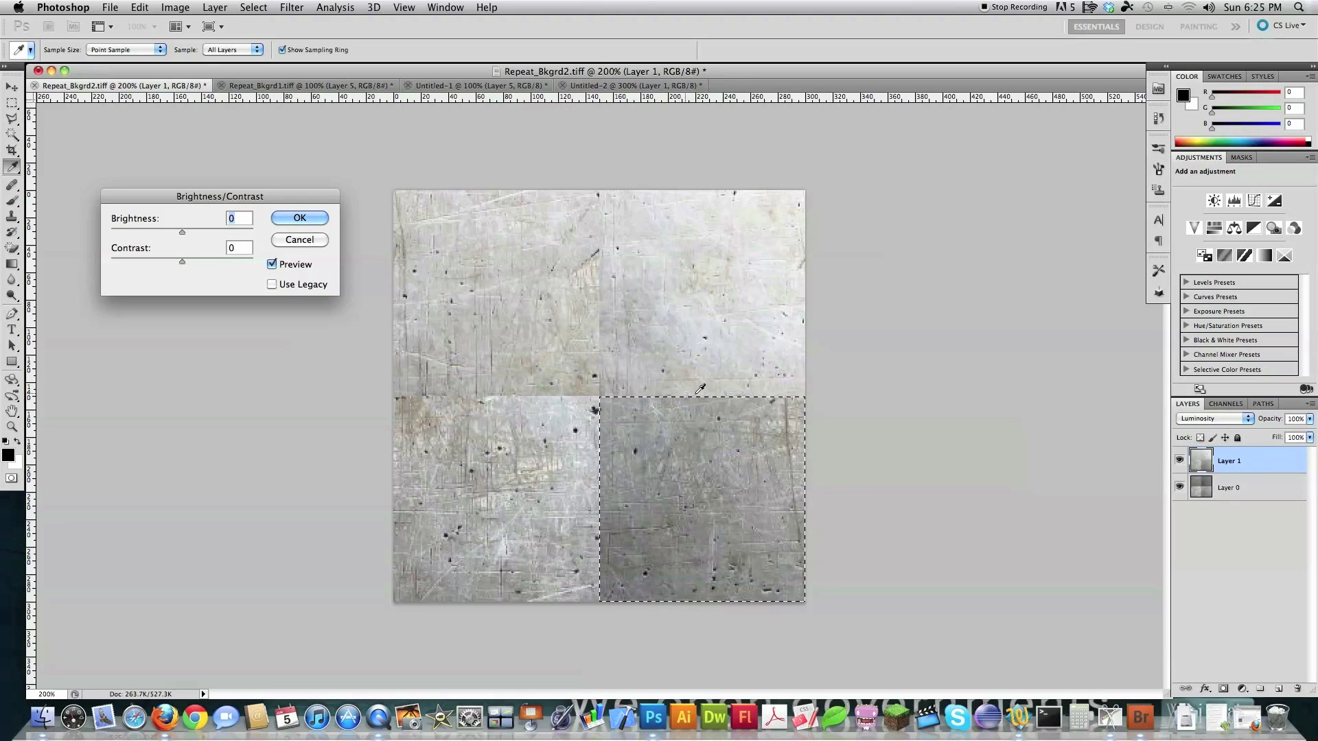
left_click_drag(182, 232, 206, 232)
key("Return")
key("m")
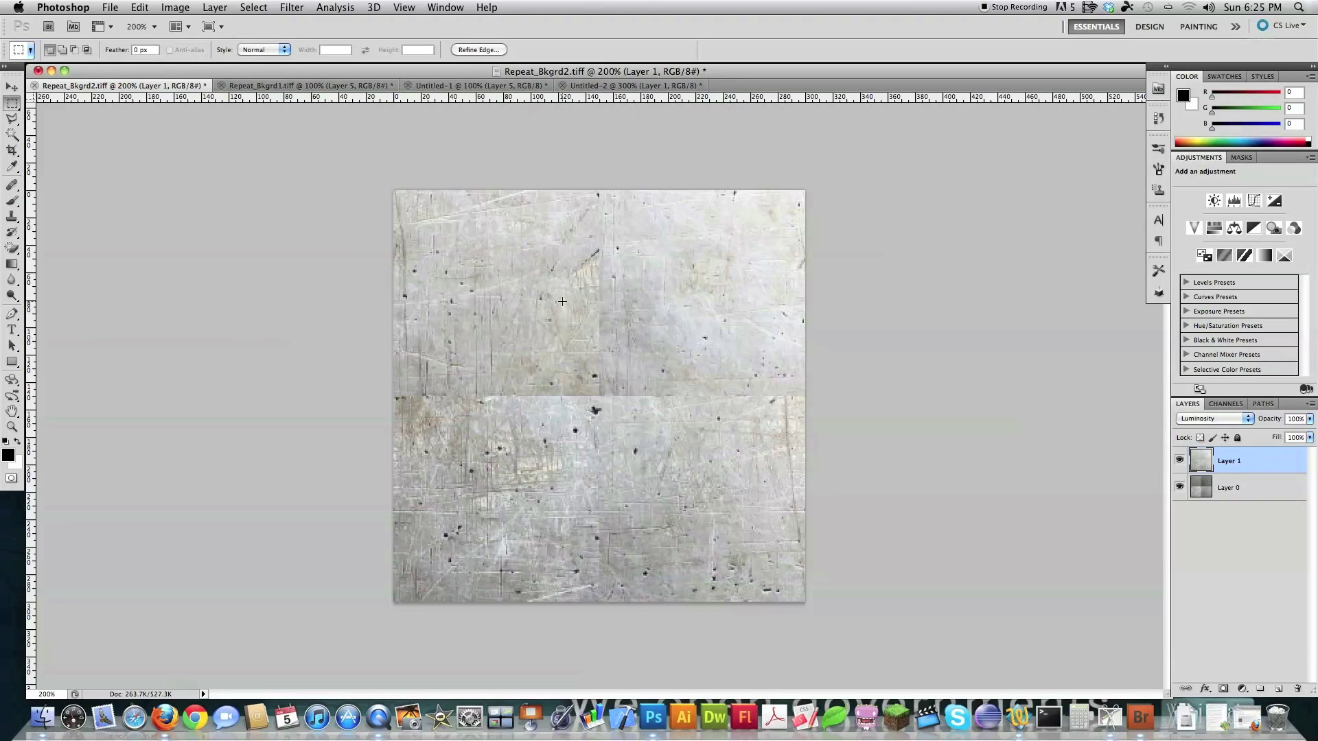
left_click(292, 6)
Select the entire tile and apply a High Pass filter to it
mouse_move(319, 299)
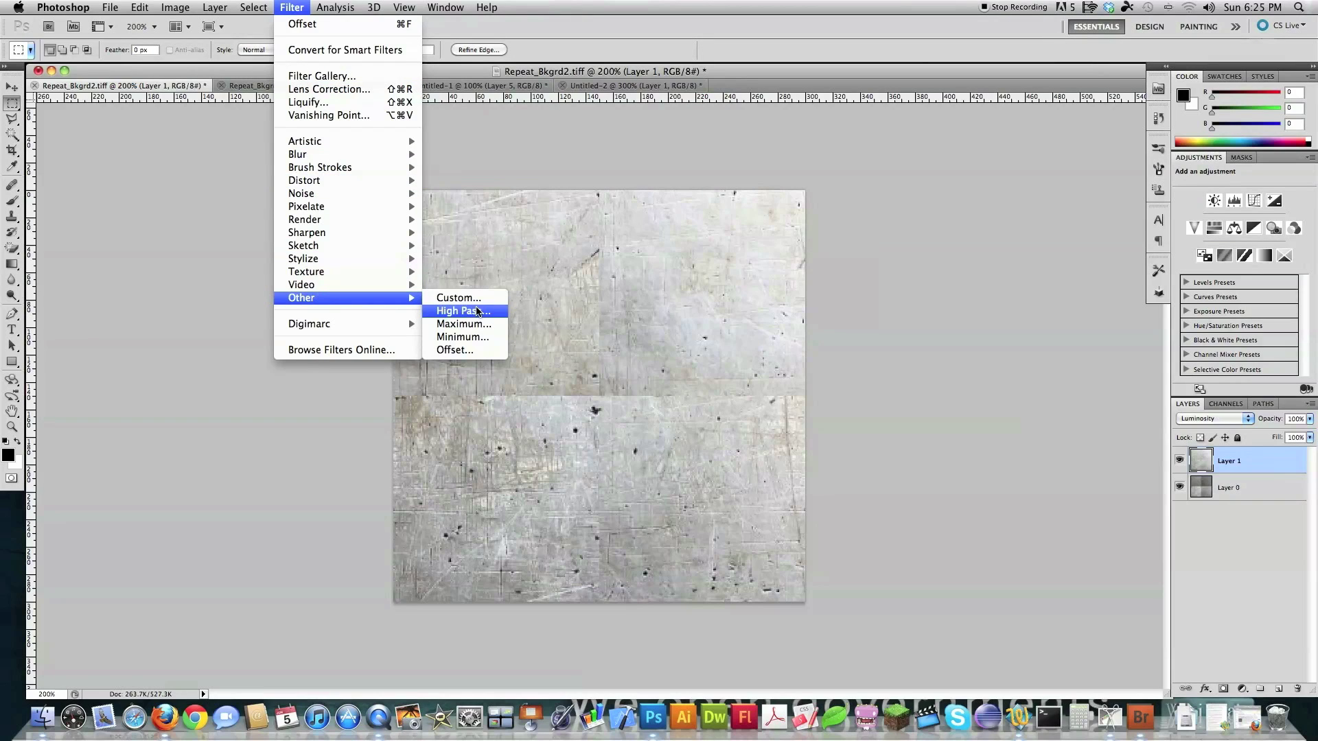
left_click(215, 415)
key("super+a")
left_click(292, 6)
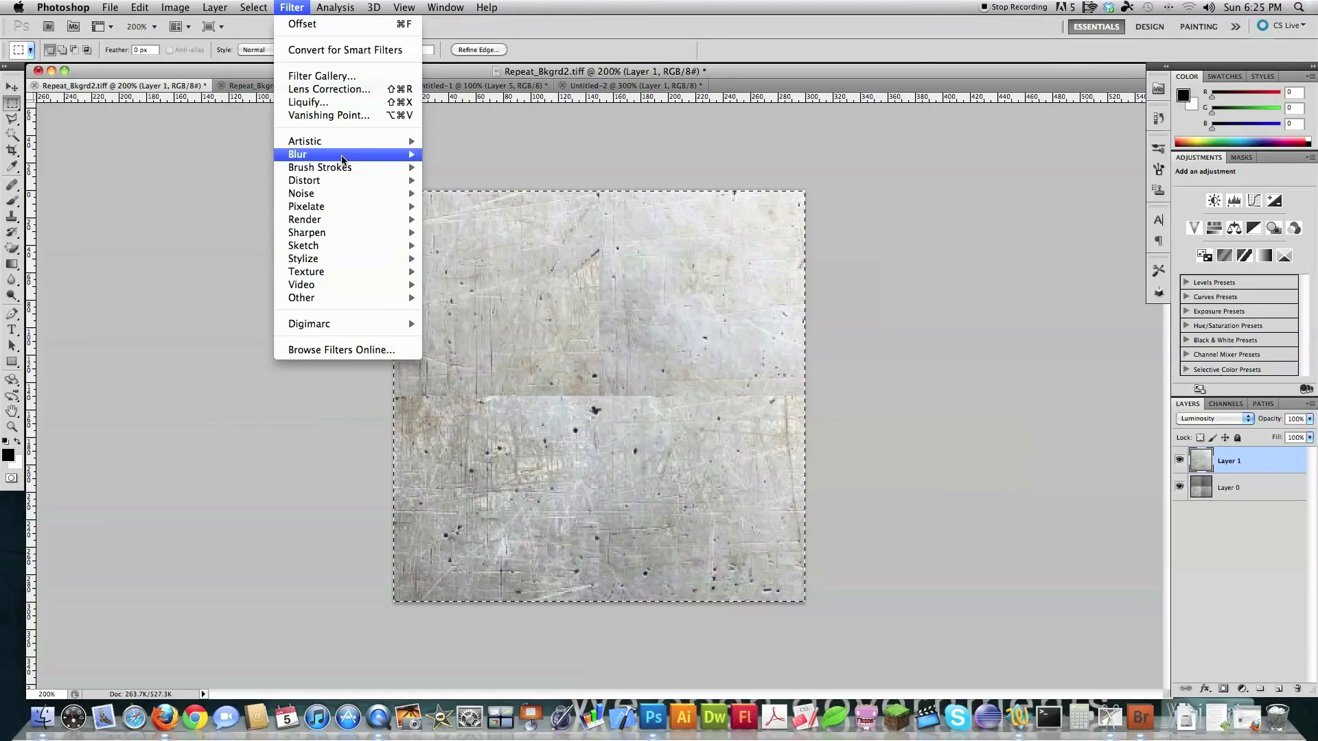
mouse_move(405, 298)
left_click(473, 315)
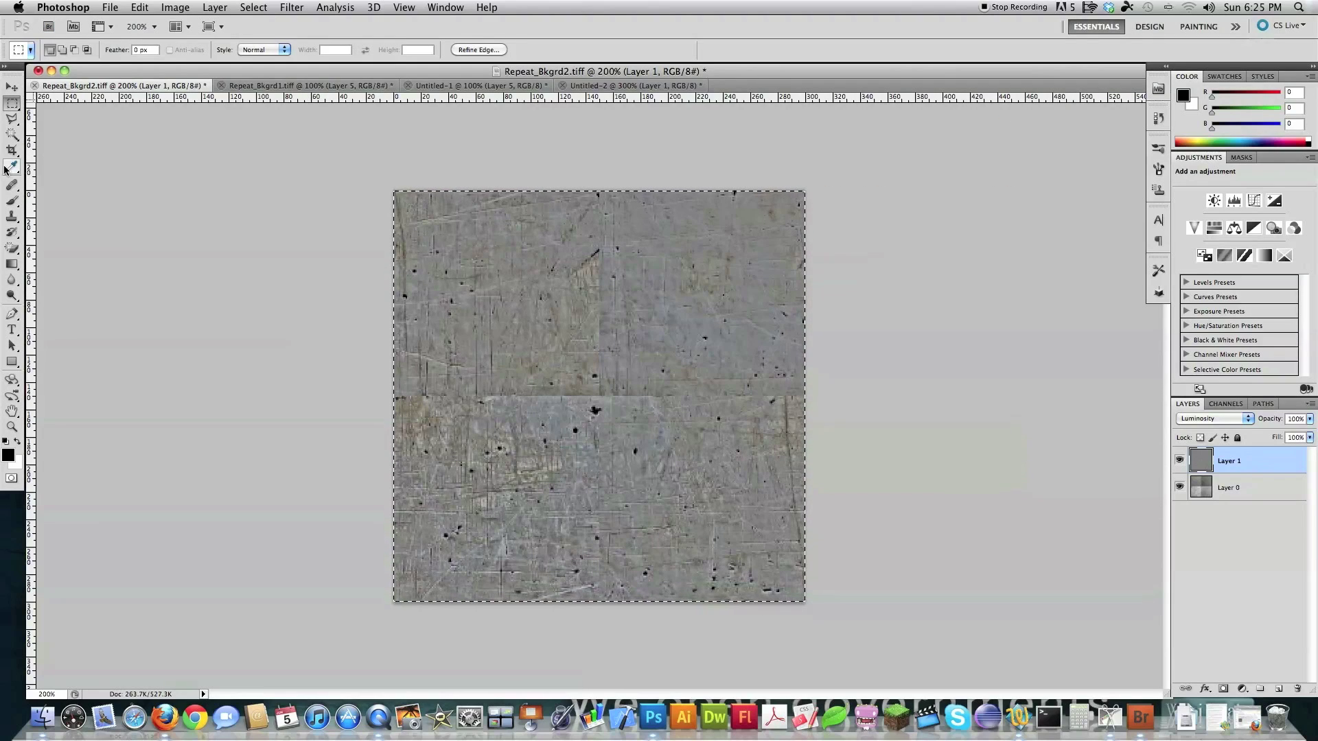
left_click(12, 185)
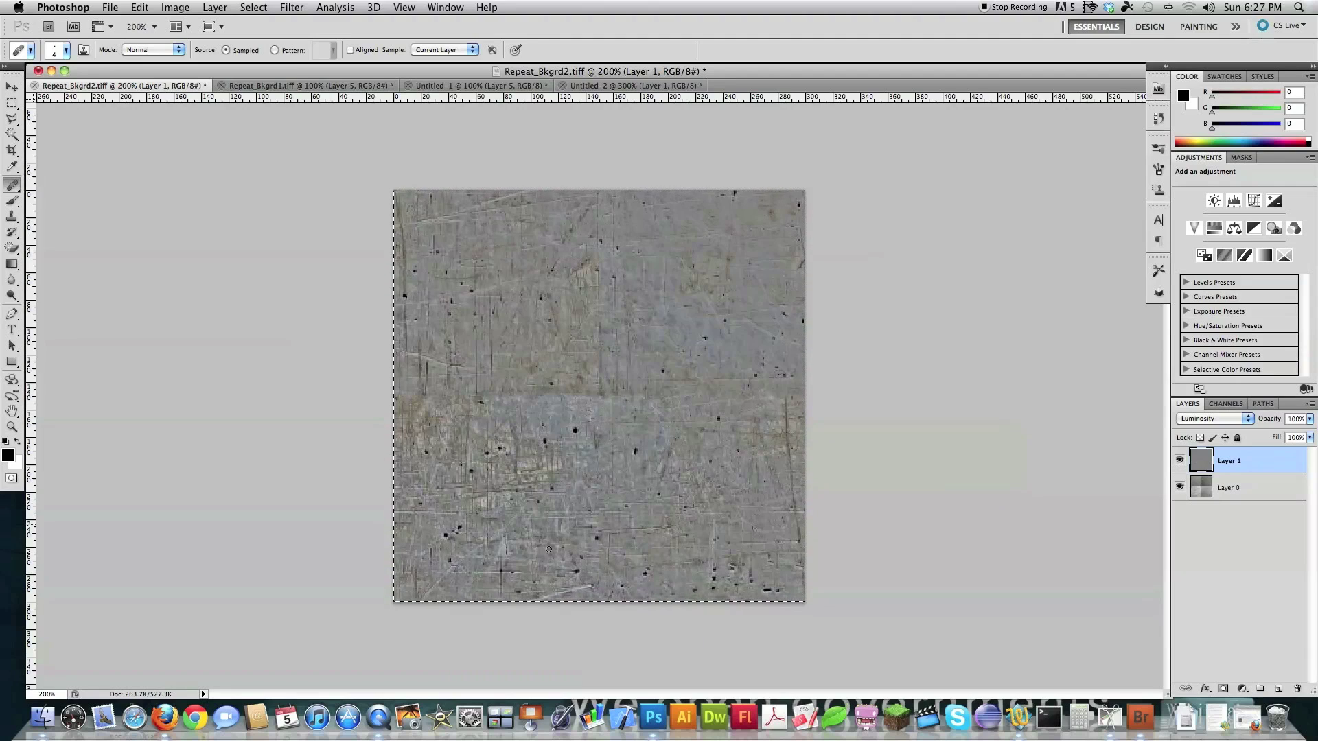
Open the Image menu to reach the adjustment commands
left_click(176, 10)
Brighten the whole metal texture with Brightness/Contrast at brightness 39, contrast 1
mouse_move(185, 50)
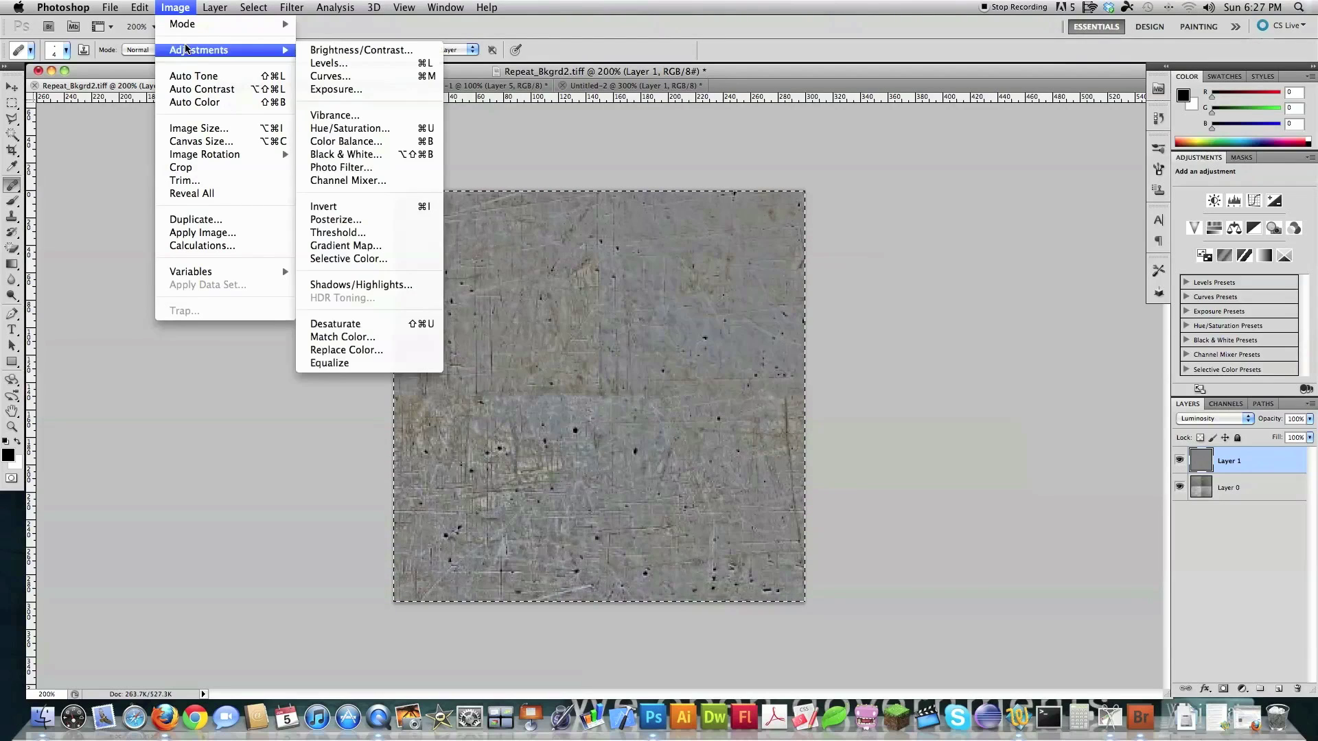
left_click(341, 51)
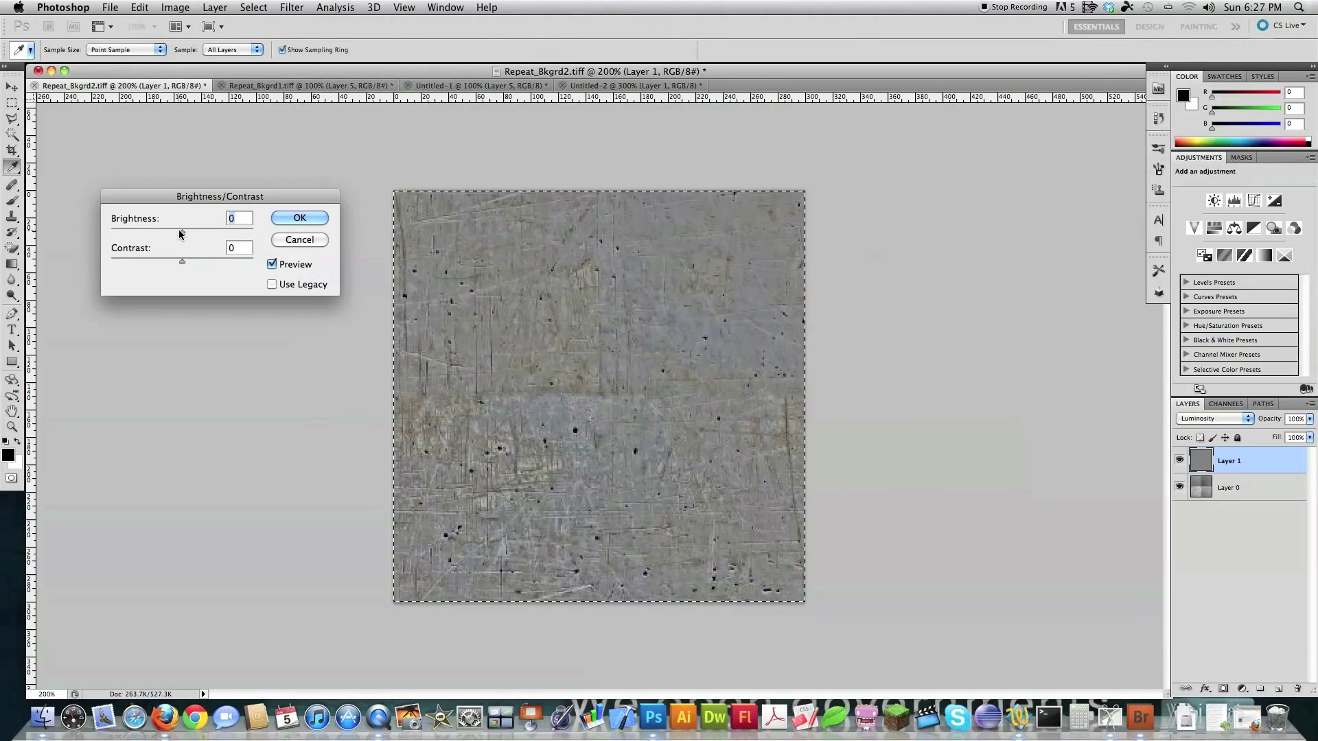
left_click_drag(182, 233, 175, 262)
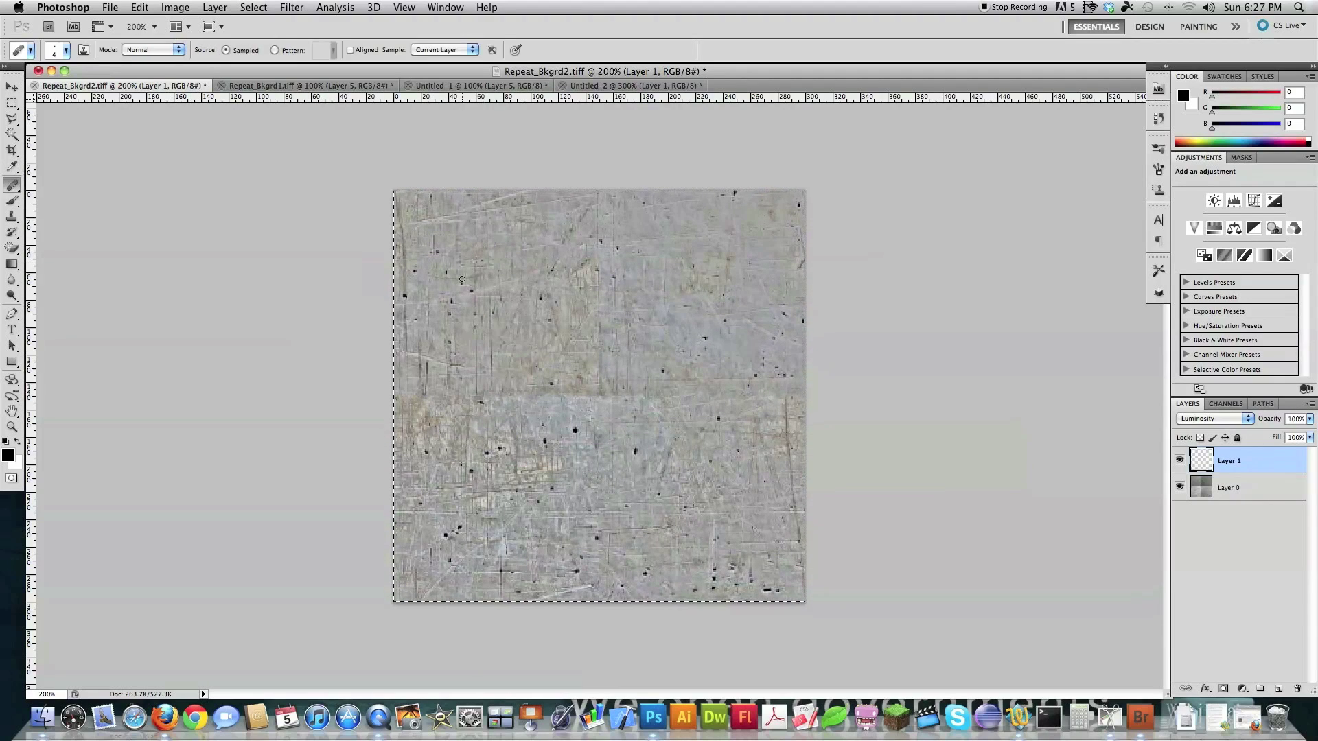
left_click(300, 217)
key("j")
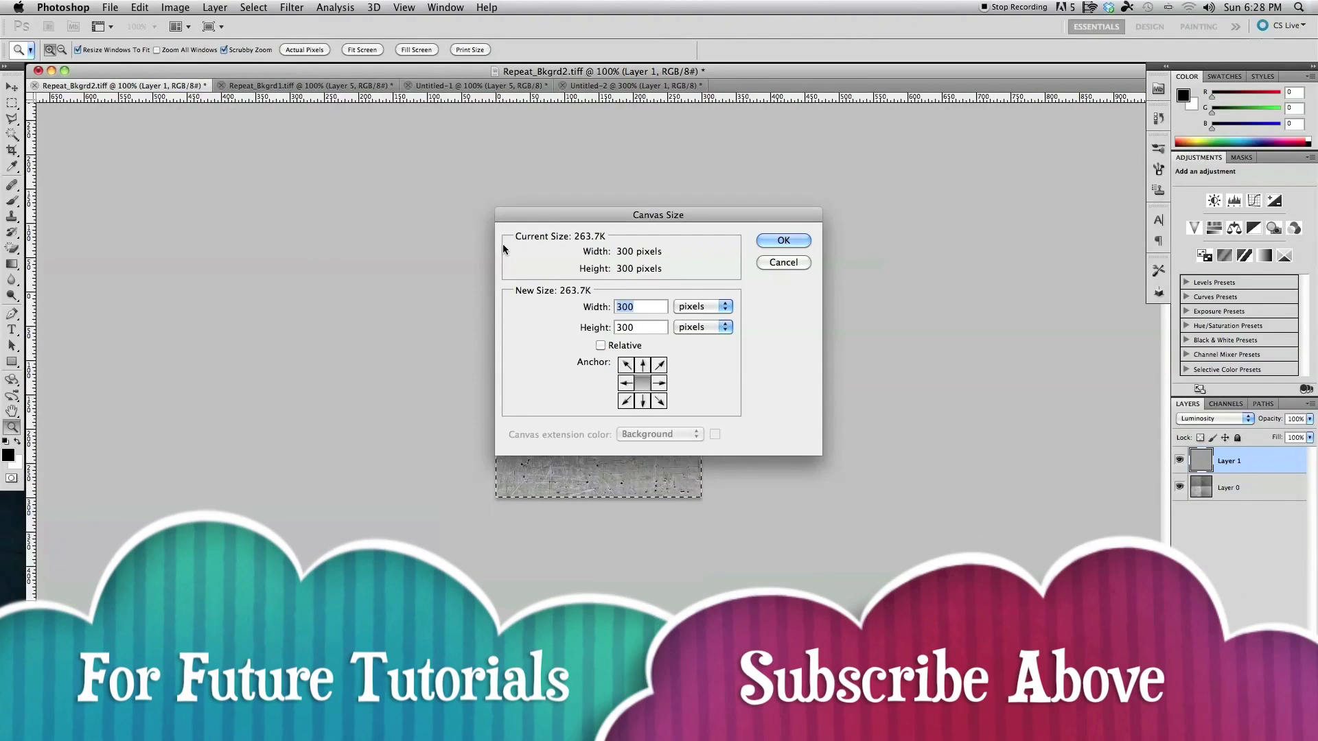
Enlarge the canvas to a width of 900 pixels
type("900")
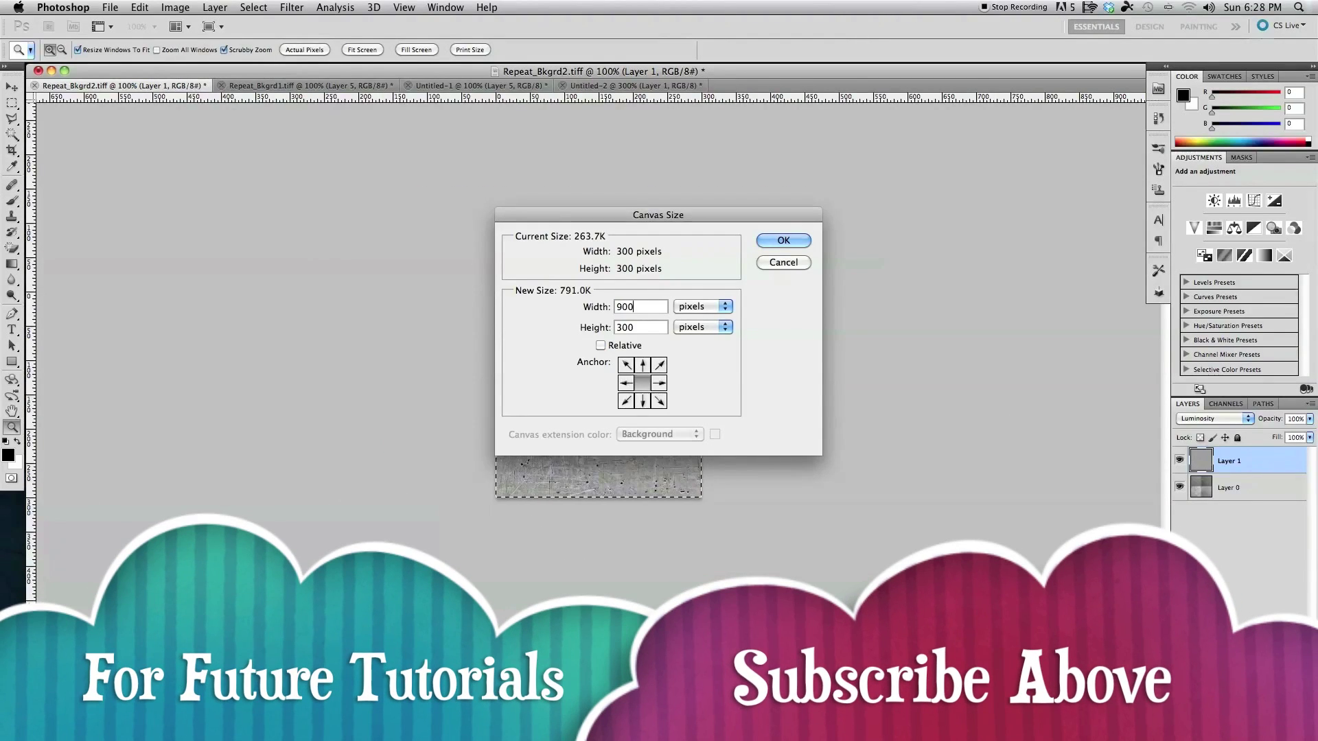
key("Tab")
type("900")
key("Return")
Place the tile at the left edge and a duplicate at the strip's right end
left_click(11, 86)
left_click_drag(533, 342, 326, 362)
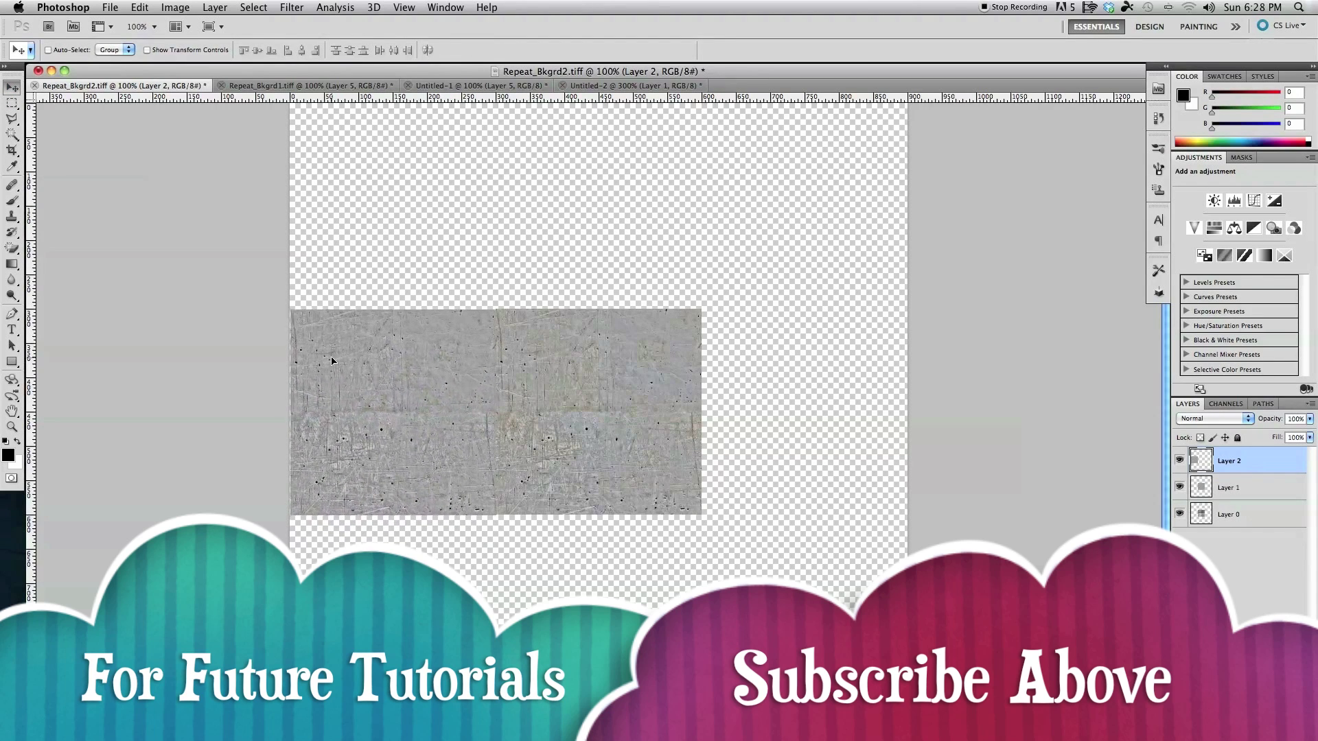
key("ctrl+j")
left_click_drag(417, 421, 742, 410)
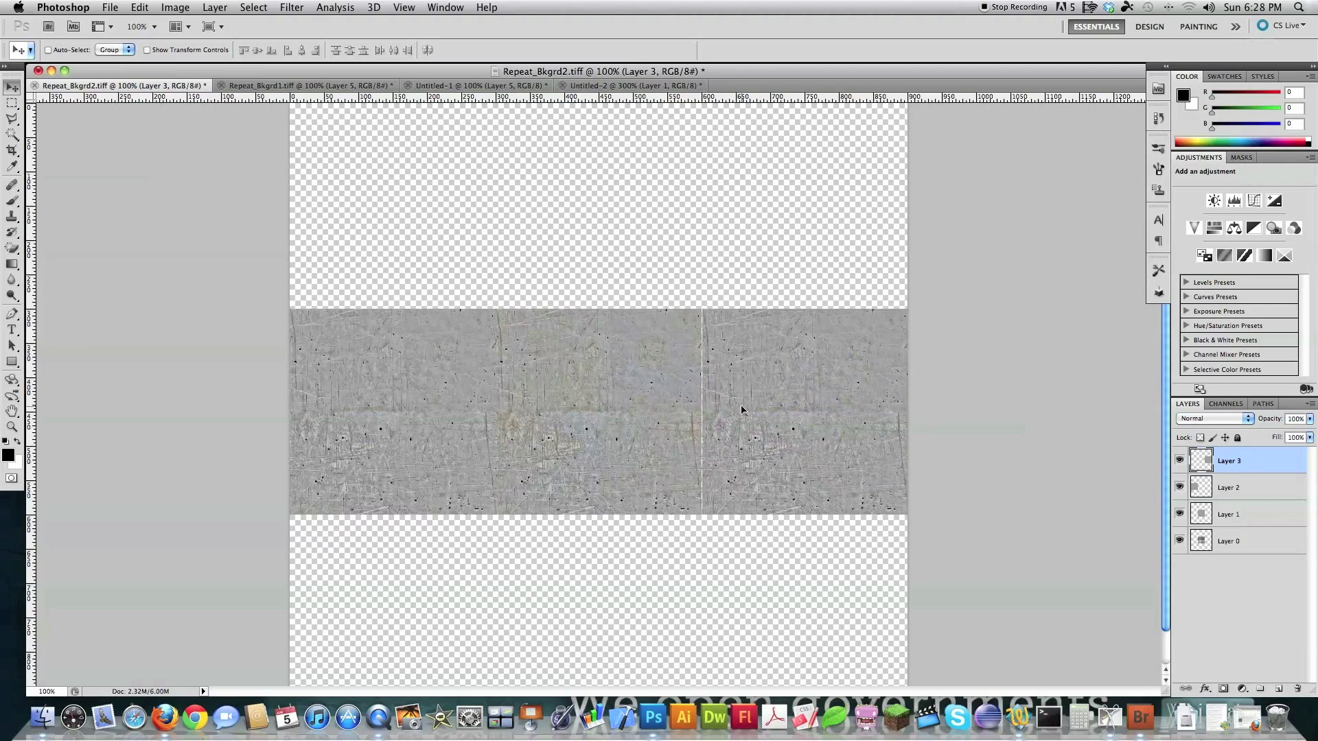